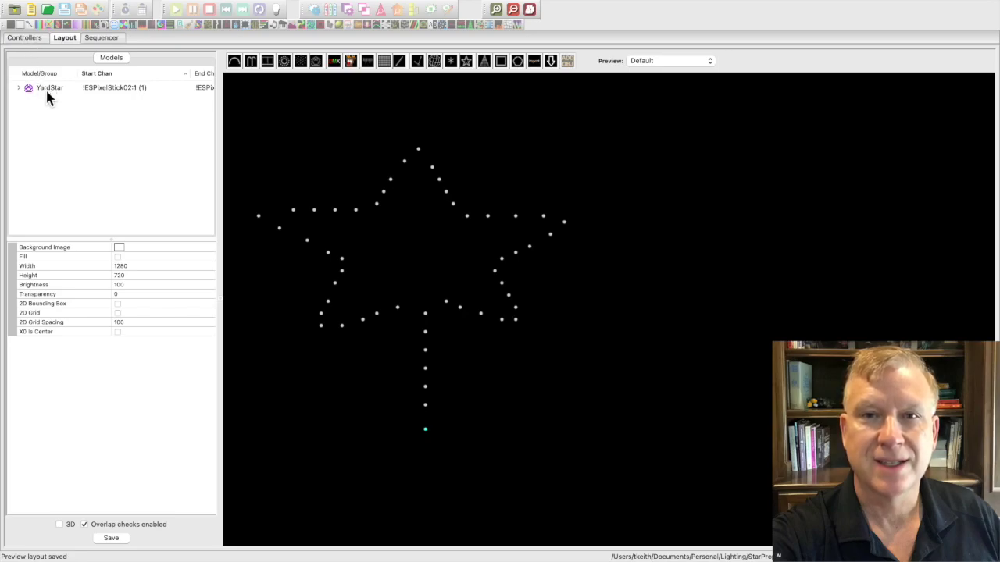
Expand YardStar in the Models list to list its Stem, Edges, Star and Tips submodels
{"action": "left_click", "coordinate": [19, 88]}
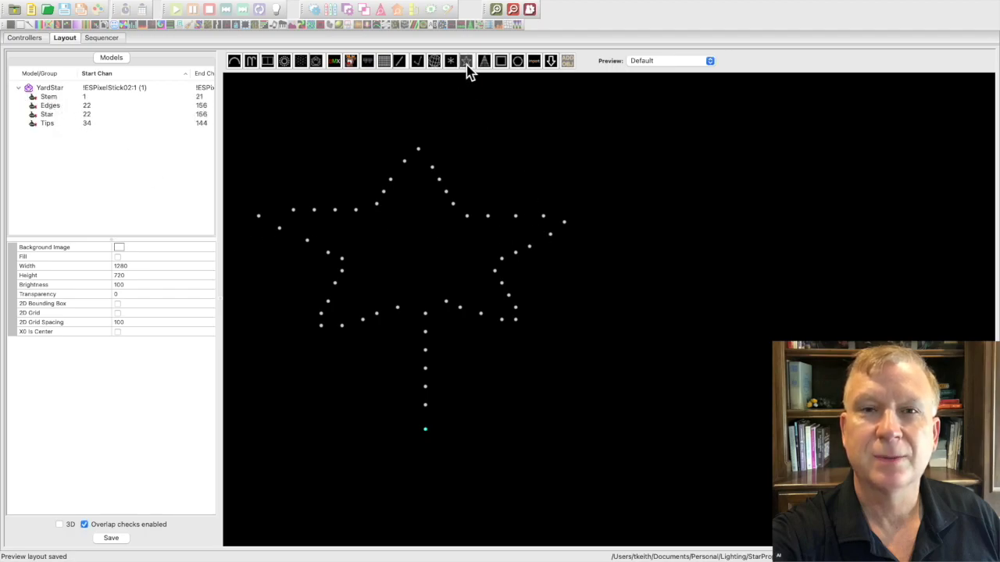
Draw a test Star model and a vertical Single Line model beside the yard star
{"action": "left_click_drag", "start_coordinate": [655, 166], "coordinate": [798, 320]}
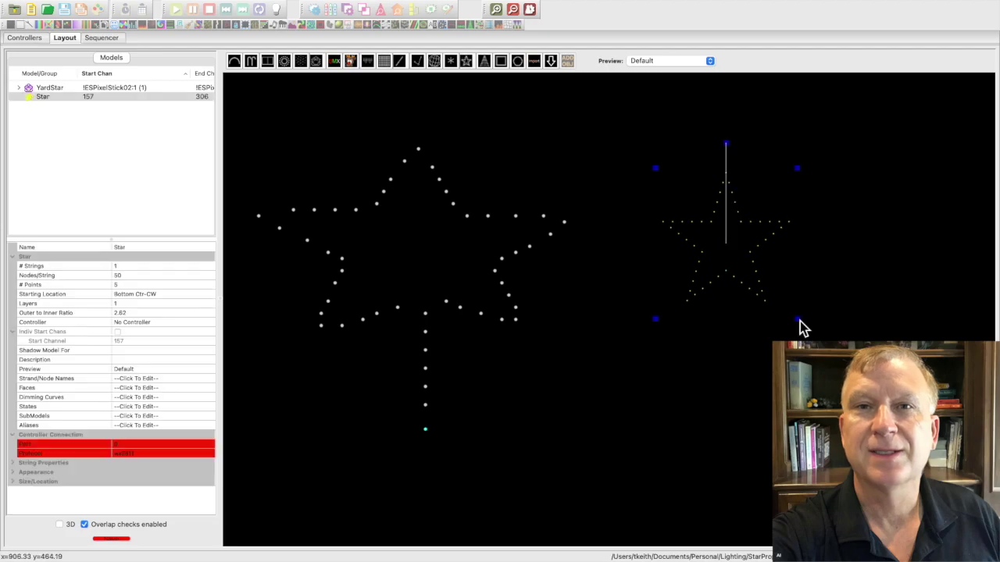
{"action": "left_click", "coordinate": [403, 75]}
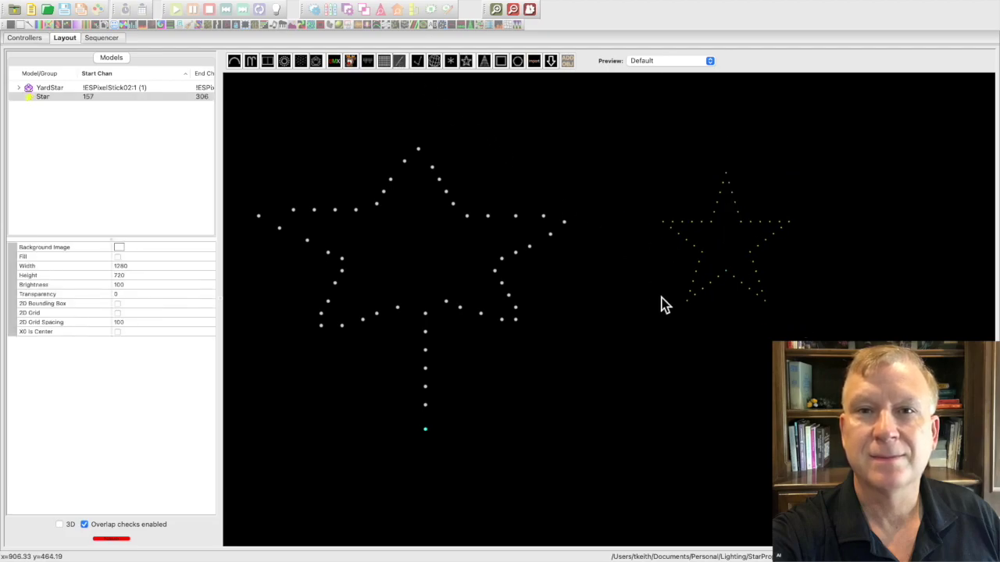
{"action": "left_click_drag", "start_coordinate": [726, 288], "coordinate": [727, 381]}
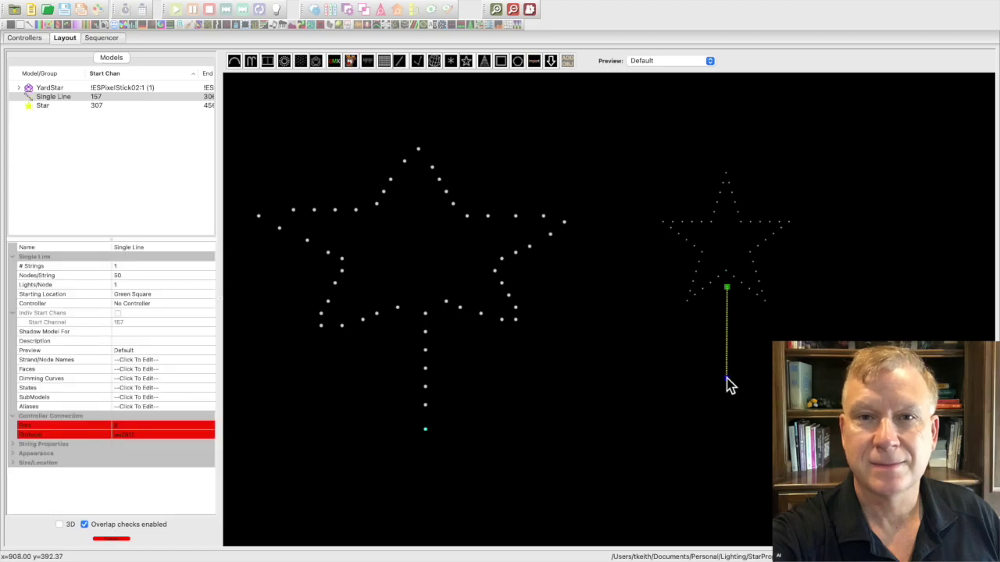
Delete the Single Line and Star test models and save the layout
{"action": "key", "text": "Delete"}
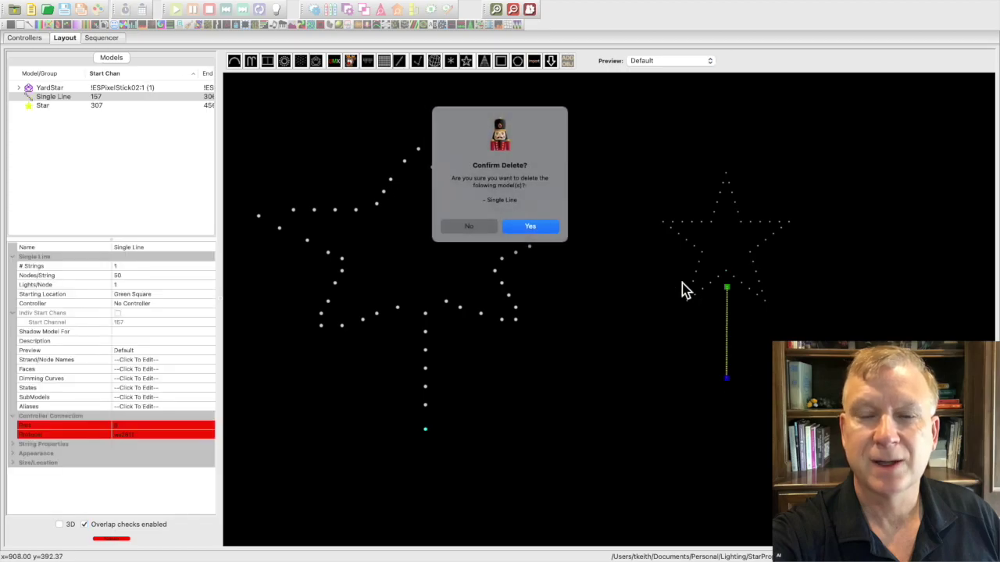
{"action": "left_click", "coordinate": [554, 231]}
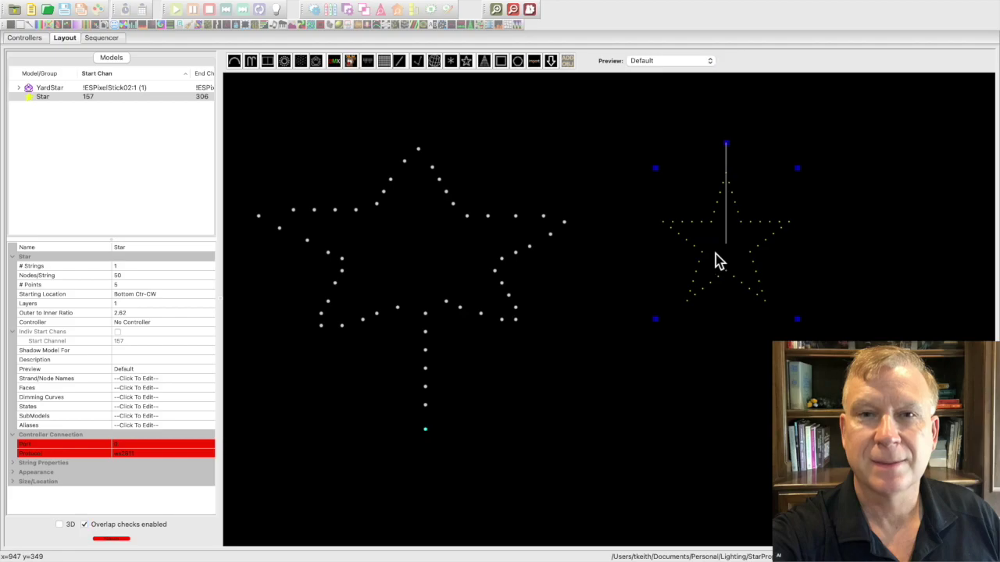
{"action": "key", "text": "Delete"}
{"action": "left_click", "coordinate": [539, 228]}
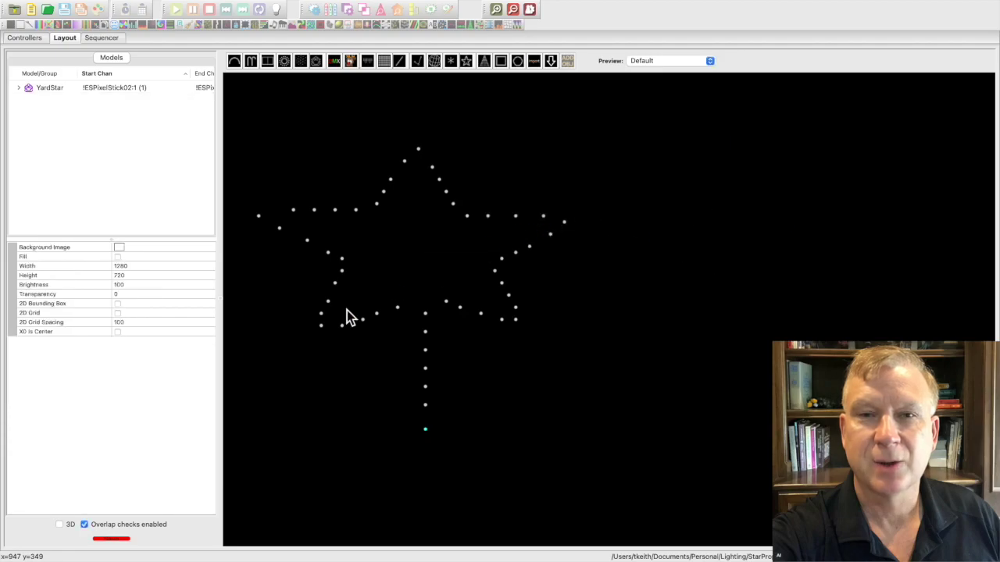
{"action": "left_click", "coordinate": [119, 540]}
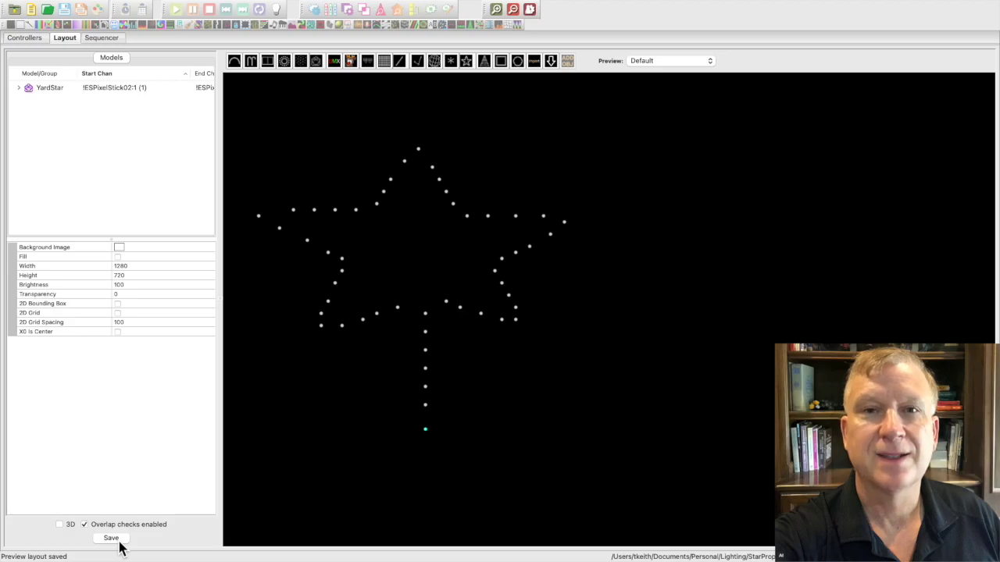
Place a new Custom model and open its Model Data grid editor full-screen
{"action": "left_click", "coordinate": [316, 60]}
{"action": "left_click_drag", "start_coordinate": [629, 148], "coordinate": [870, 404]}
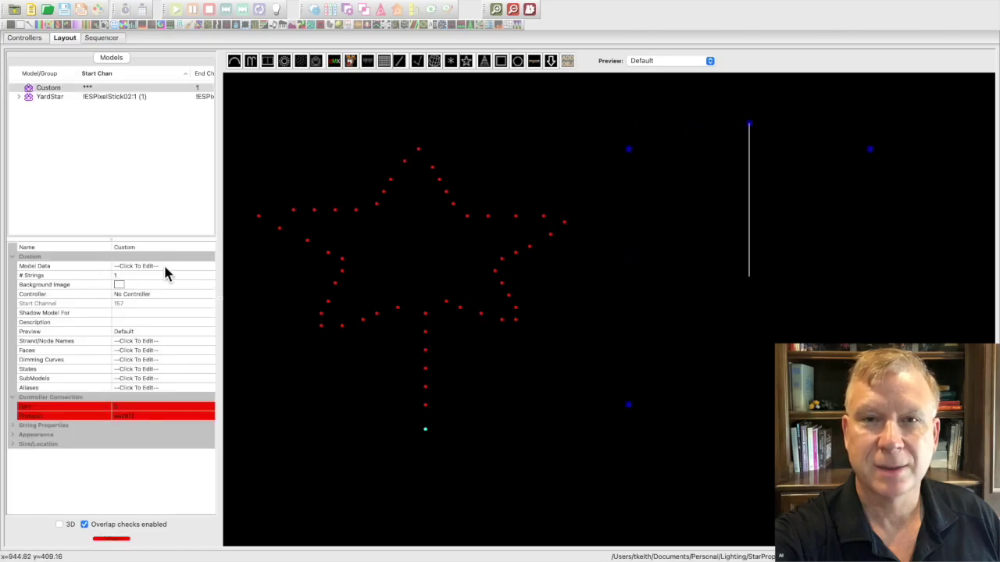
{"action": "left_click", "coordinate": [199, 267]}
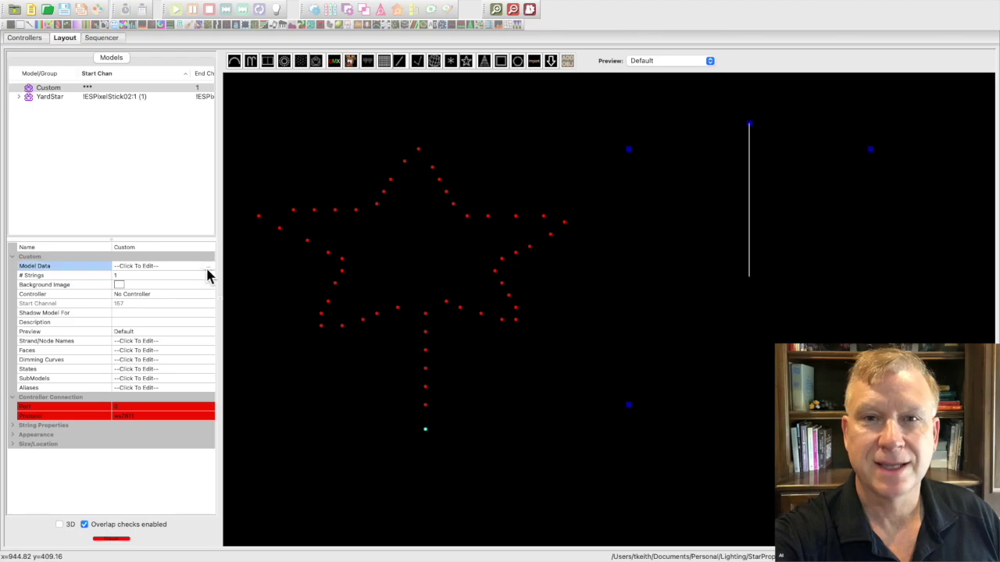
{"action": "left_click", "coordinate": [207, 265]}
{"action": "left_click_drag", "start_coordinate": [209, 190], "coordinate": [227, 16]}
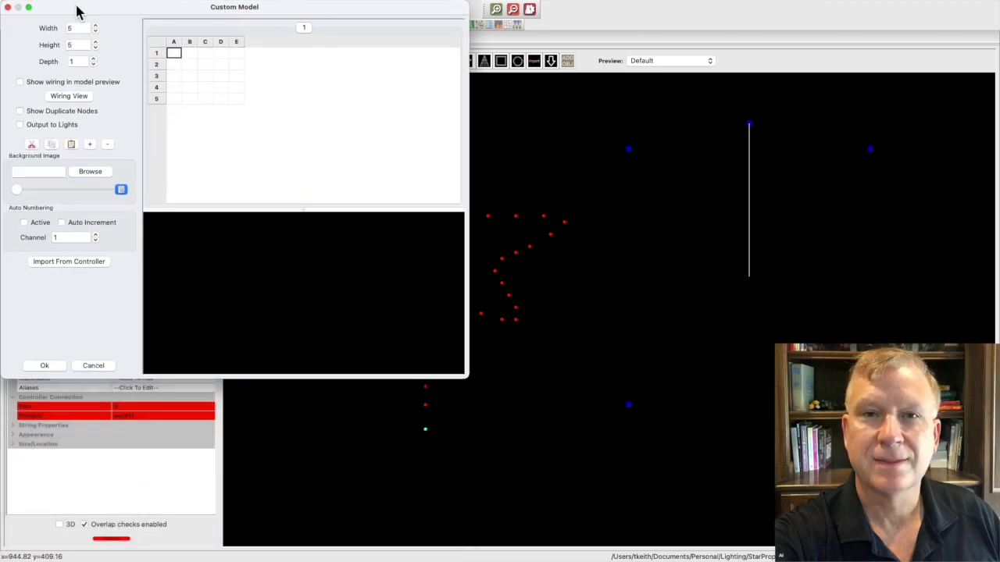
{"action": "left_click", "coordinate": [28, 7]}
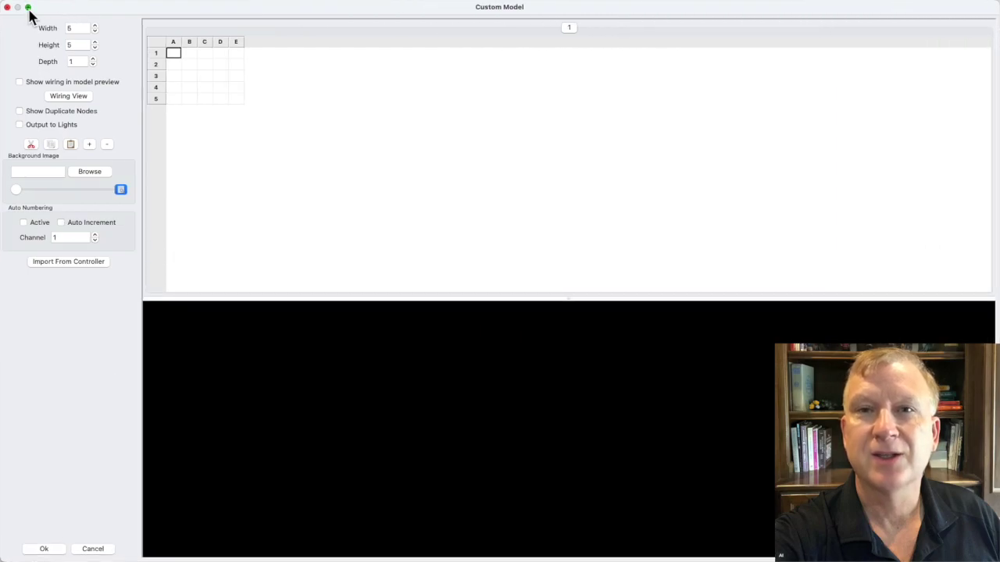
Set the custom grid Width and Height to 50
{"action": "left_click", "coordinate": [81, 31]}
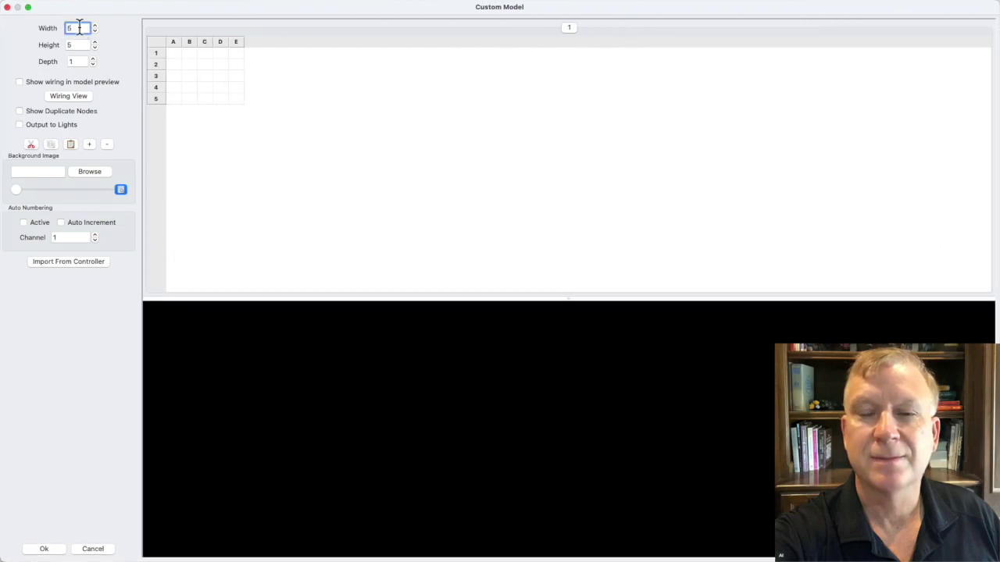
{"action": "type", "text": "0"}
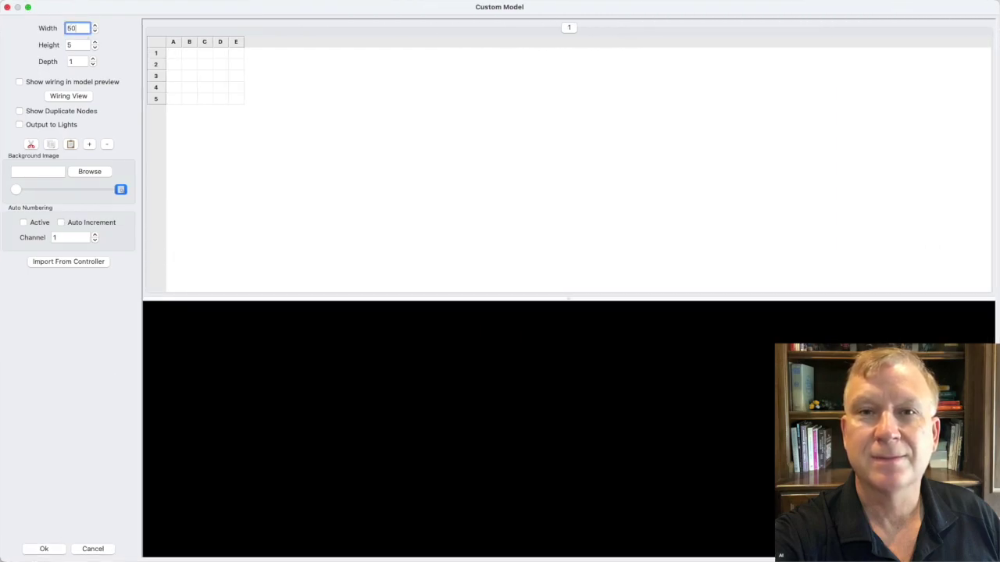
{"action": "left_click", "coordinate": [82, 45]}
{"action": "type", "text": "0"}
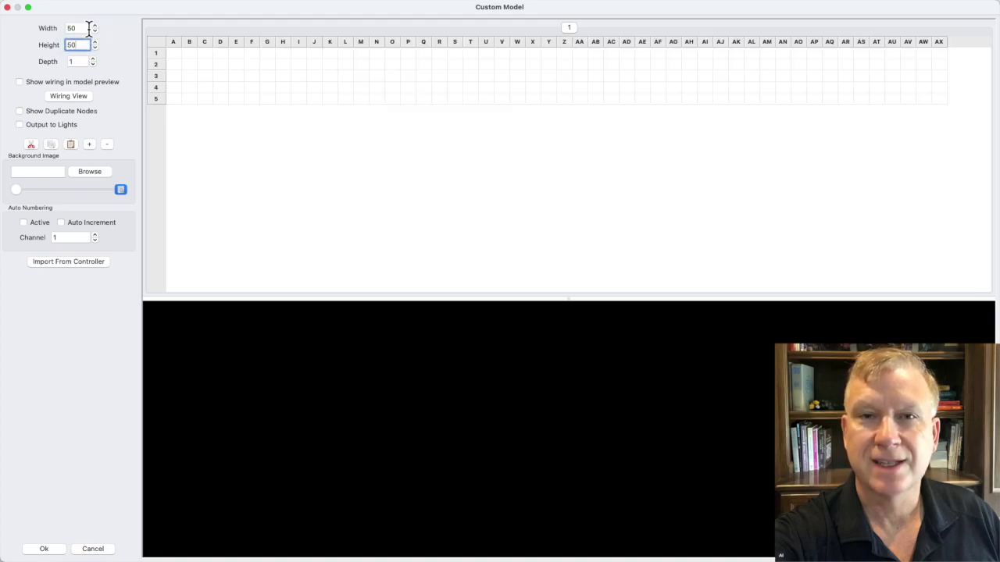
{"action": "left_click", "coordinate": [87, 29]}
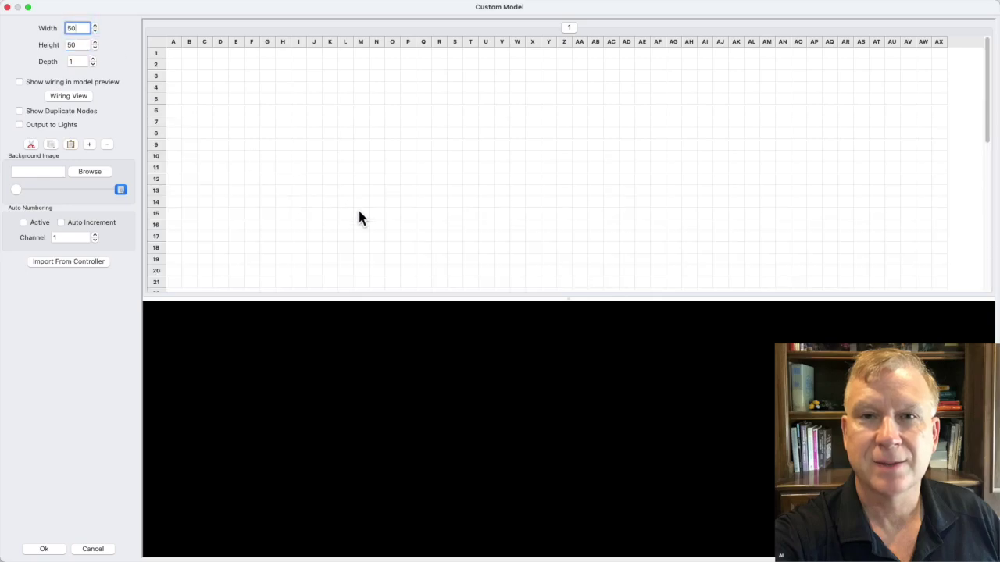
Enter nodes 1–7 every third row up column AC, from AC50 to AC32
{"action": "scroll", "coordinate": [551, 265], "scroll_direction": "down", "scroll_amount": 10}
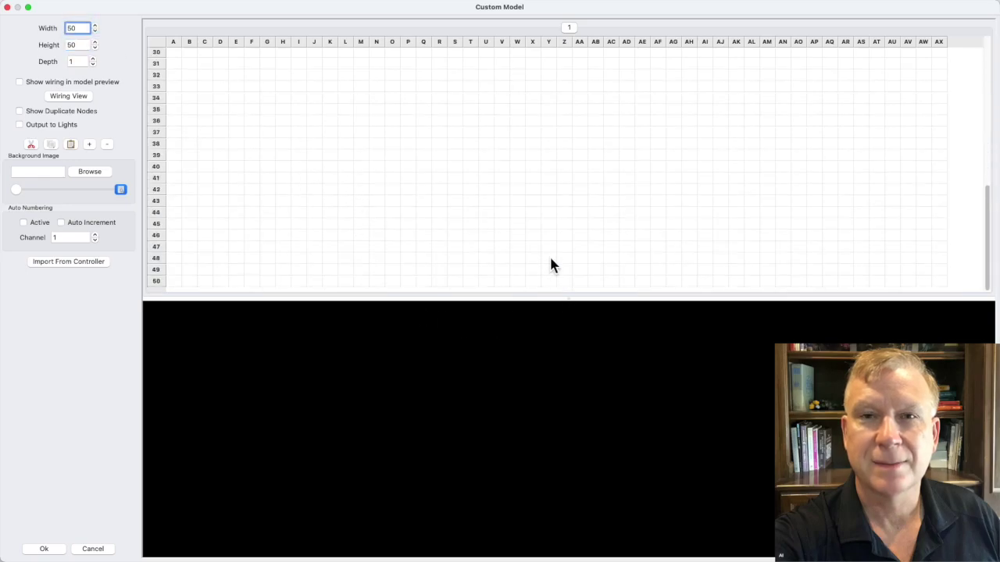
{"action": "left_click", "coordinate": [612, 283]}
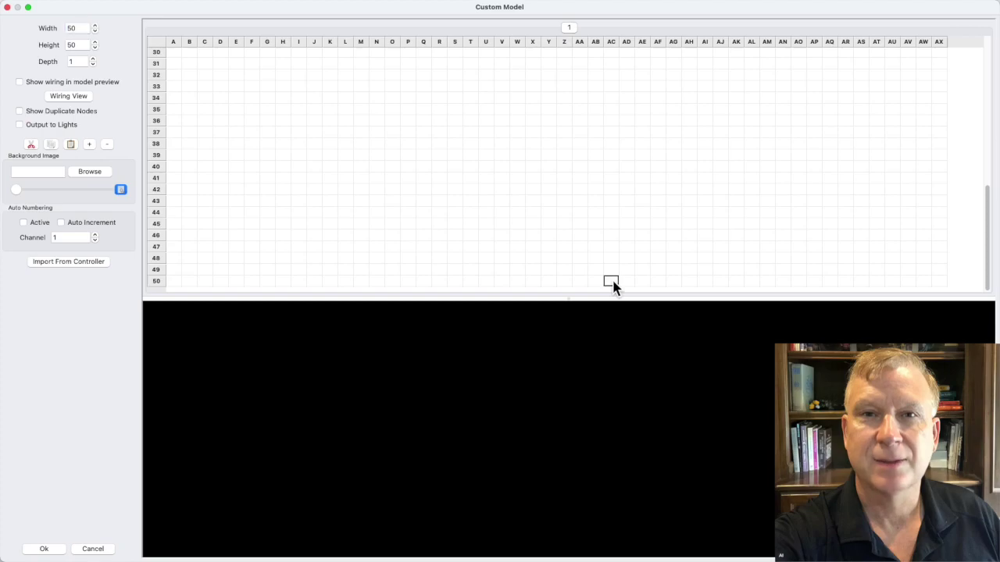
{"action": "type", "text": "1"}
{"action": "left_click", "coordinate": [611, 247]}
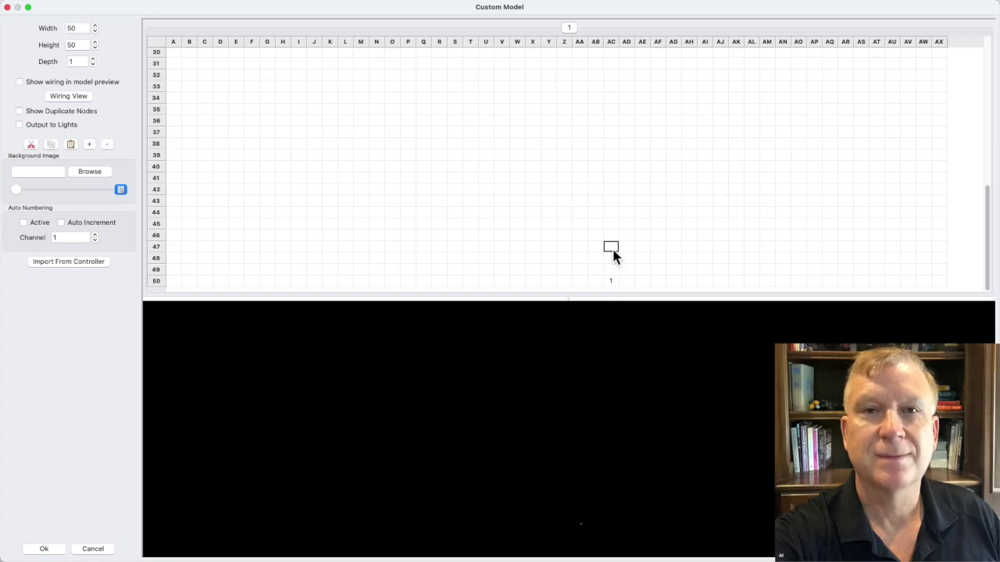
{"action": "type", "text": "2"}
{"action": "left_click", "coordinate": [614, 216]}
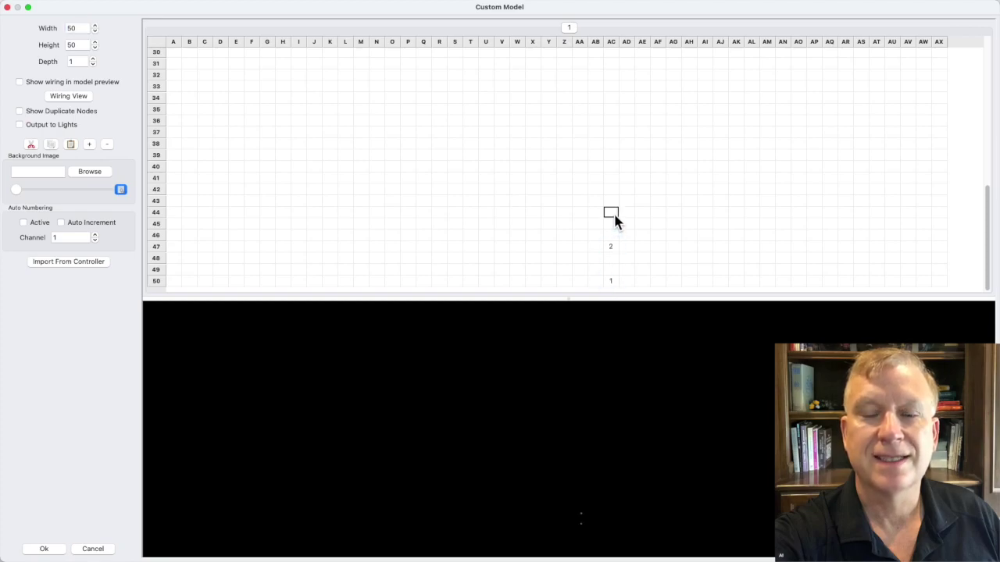
{"action": "left_click", "coordinate": [613, 177]}
{"action": "type", "text": "4"}
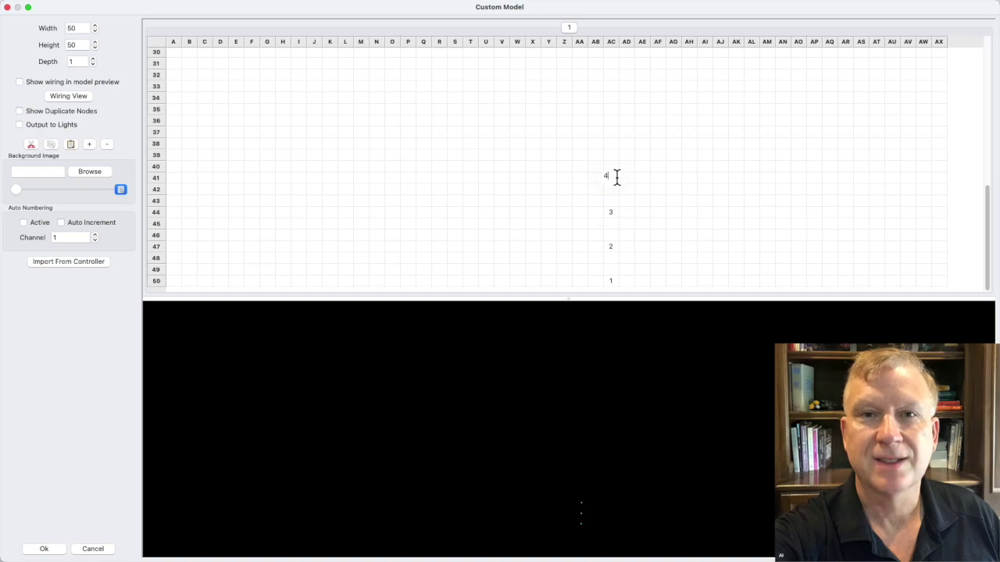
{"action": "left_click", "coordinate": [613, 146]}
{"action": "type", "text": "5"}
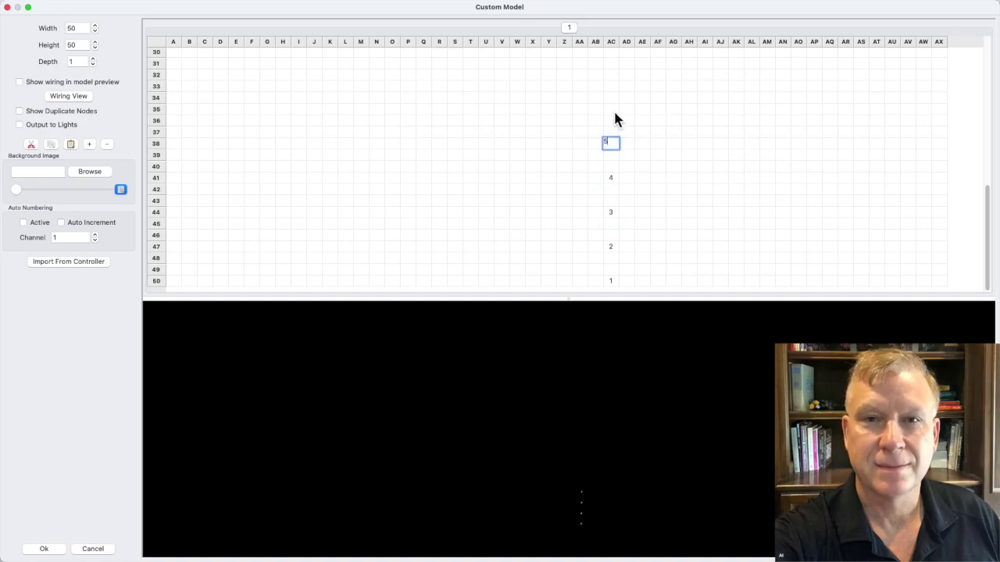
{"action": "left_click", "coordinate": [613, 112]}
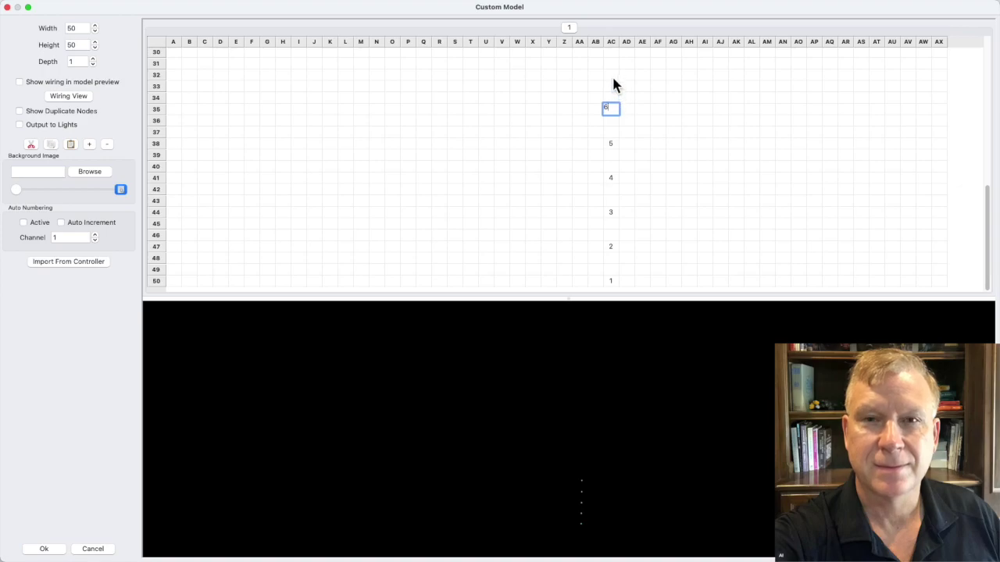
{"action": "type", "text": "6"}
{"action": "left_click", "coordinate": [612, 76]}
{"action": "type", "text": "7"}
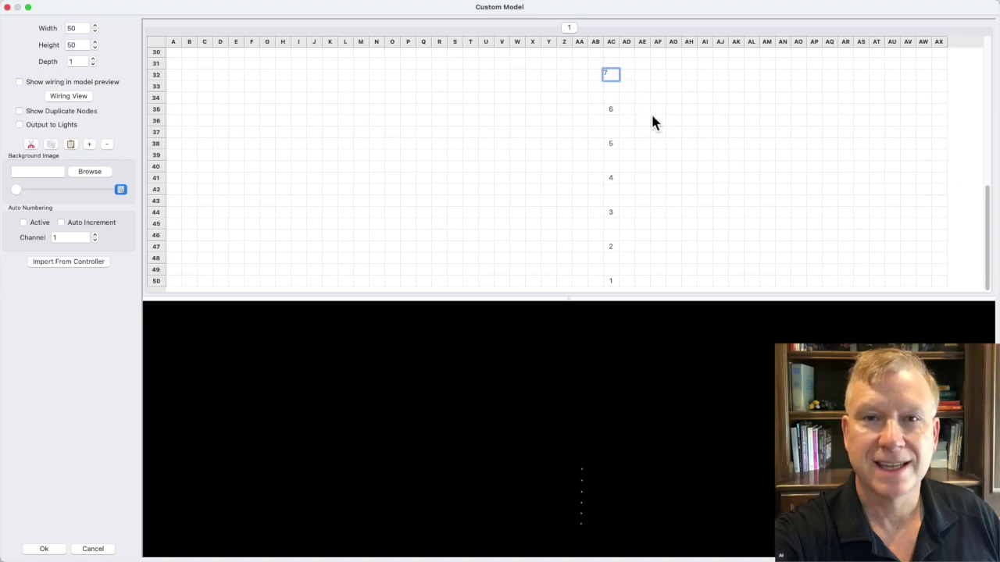
{"action": "left_click", "coordinate": [649, 111]}
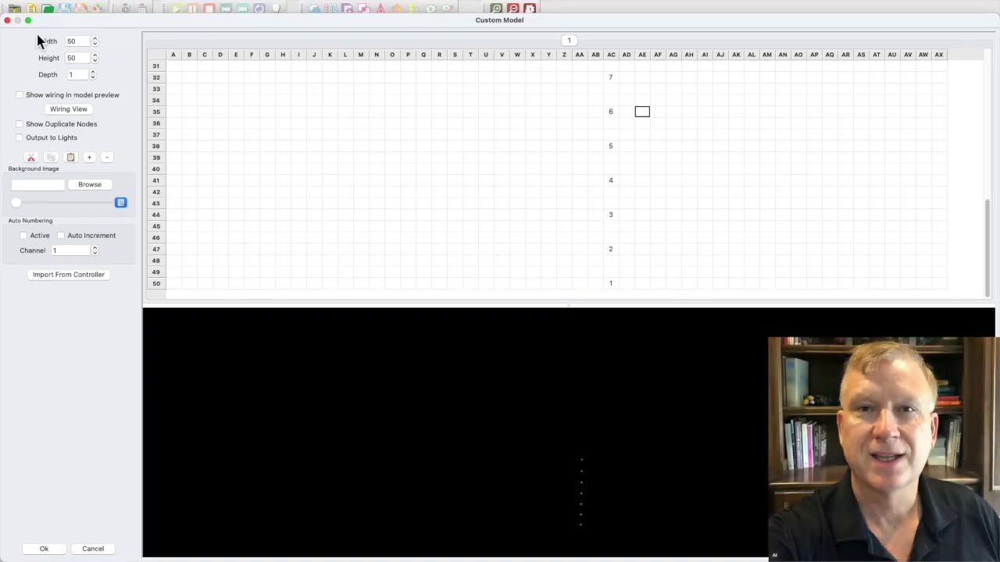
Close the editor abandoning changes, delete the test Custom model, and save the layout
{"action": "left_click", "coordinate": [7, 19]}
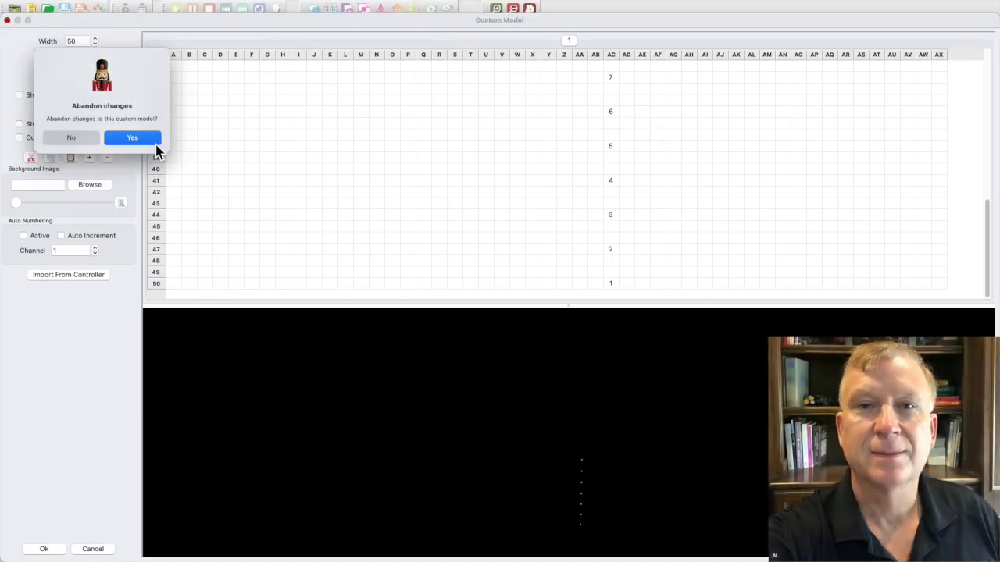
{"action": "left_click", "coordinate": [150, 141]}
{"action": "left_click", "coordinate": [143, 89]}
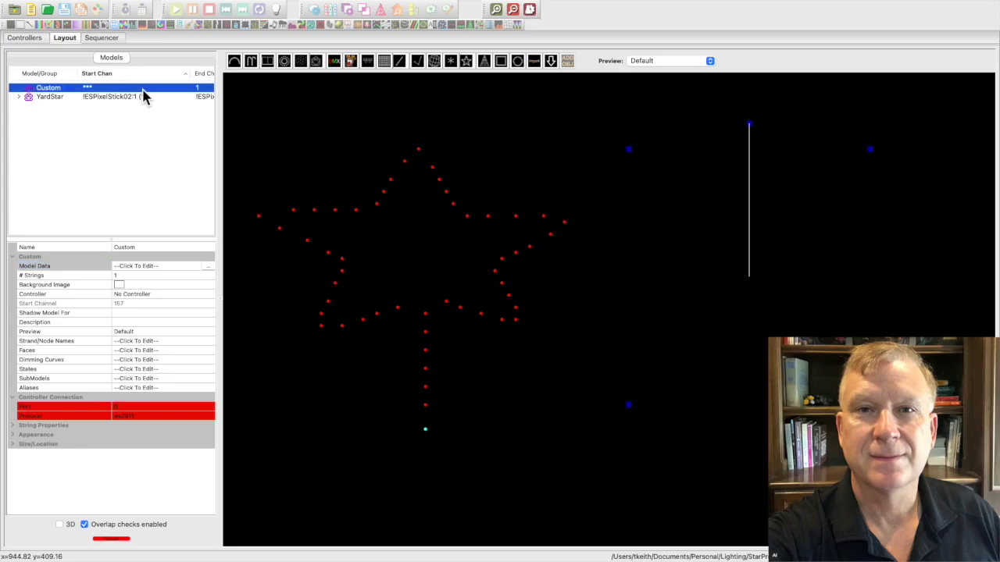
{"action": "key", "text": "Delete"}
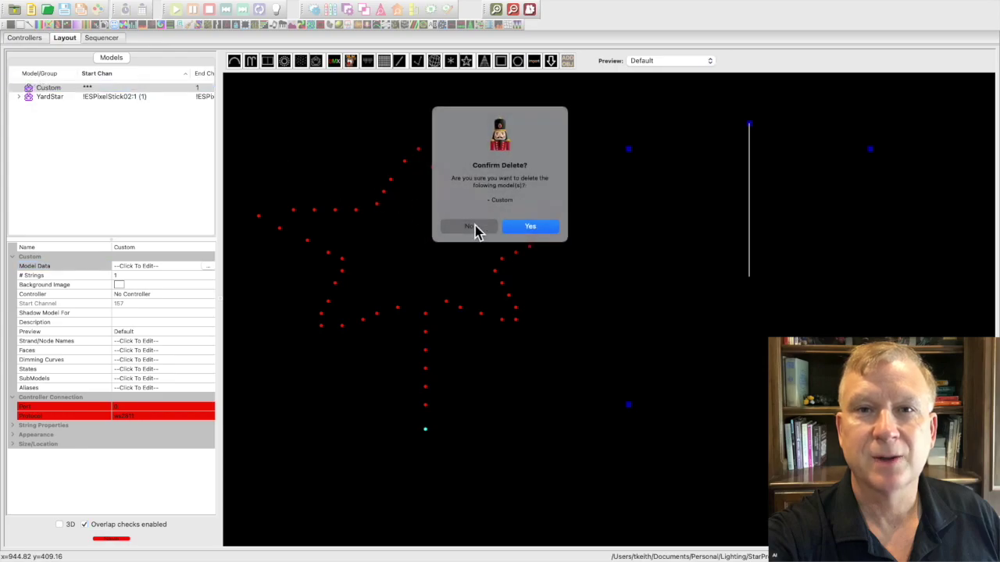
{"action": "left_click", "coordinate": [547, 228]}
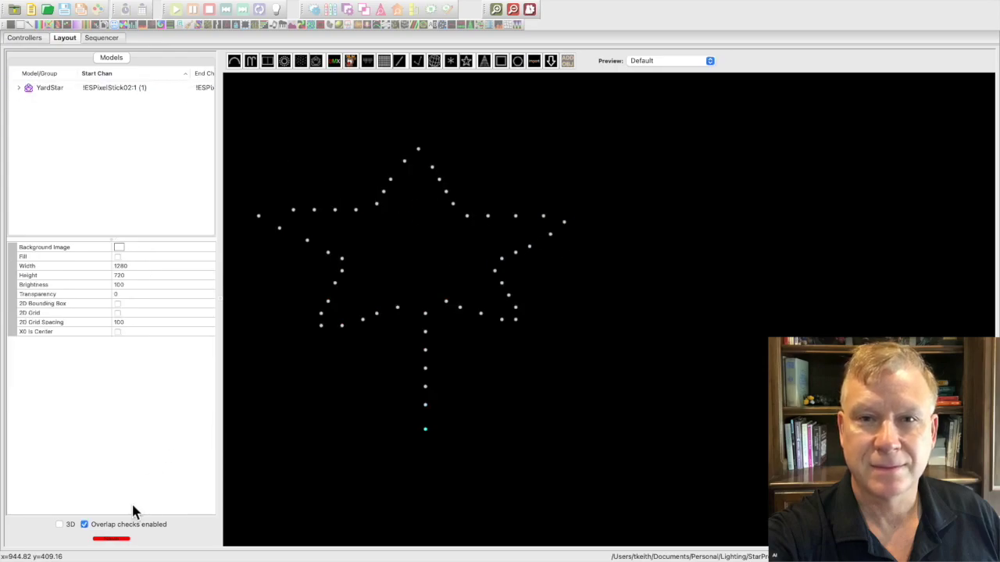
{"action": "left_click", "coordinate": [119, 541]}
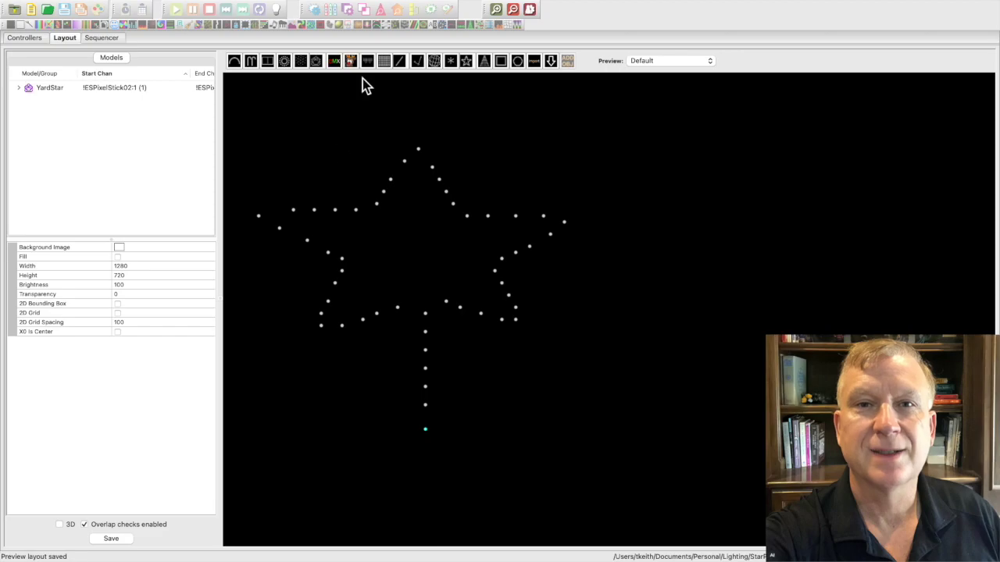
{"action": "left_click", "coordinate": [319, 68]}
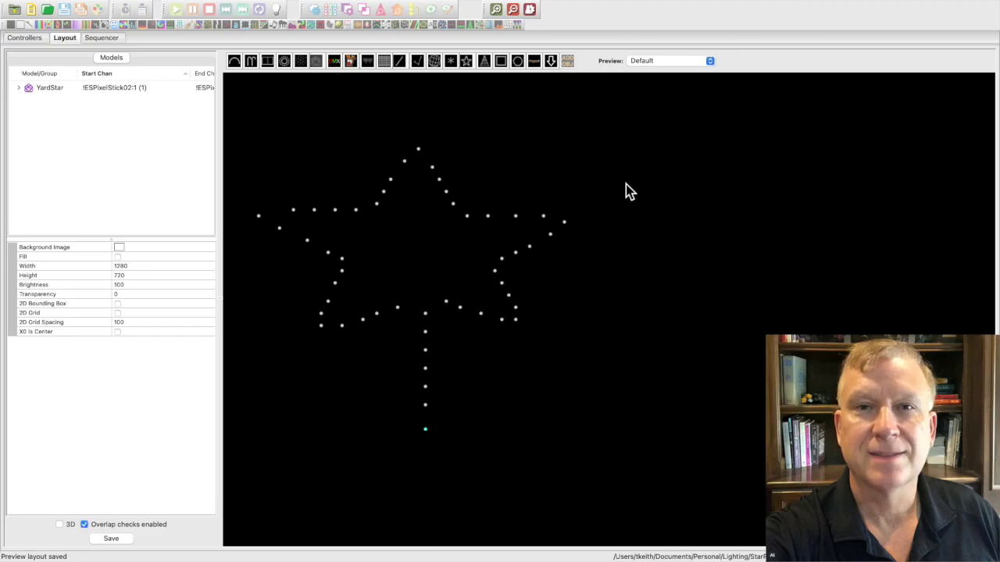
Draw a new Custom model and open its grid editor full-screen
{"action": "left_click_drag", "start_coordinate": [626, 185], "coordinate": [857, 437]}
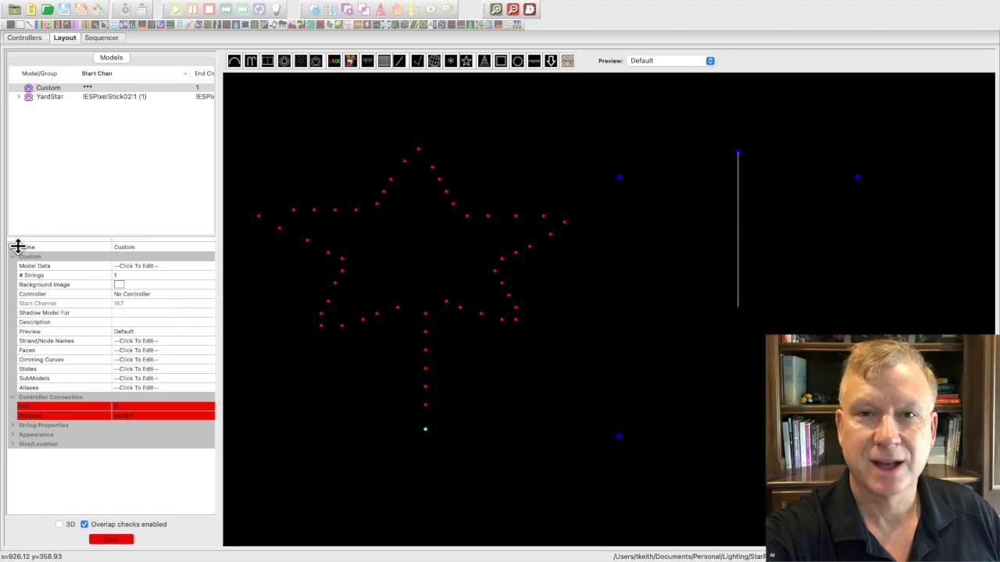
{"action": "left_click", "coordinate": [203, 267]}
{"action": "left_click", "coordinate": [207, 266]}
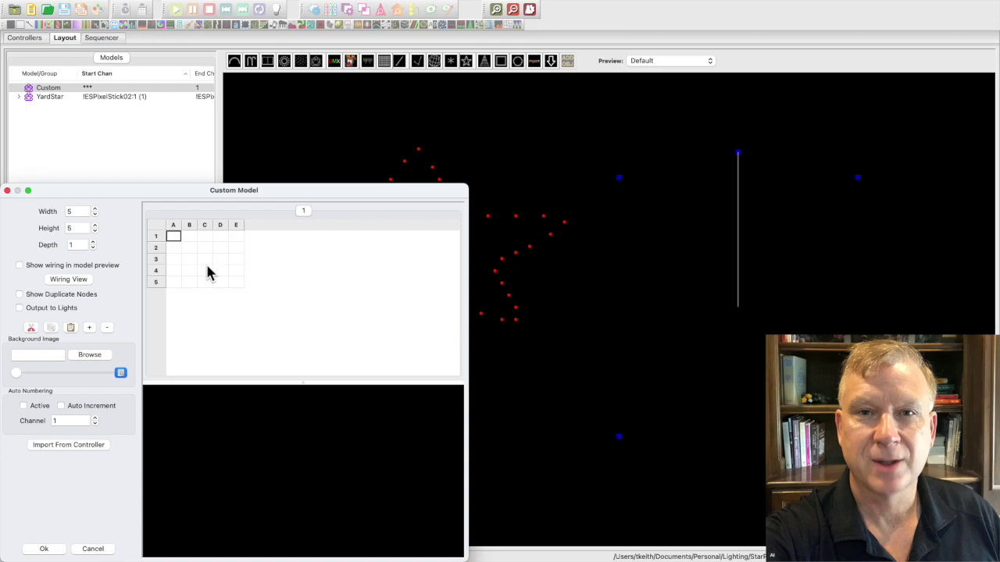
{"action": "left_click", "coordinate": [28, 189]}
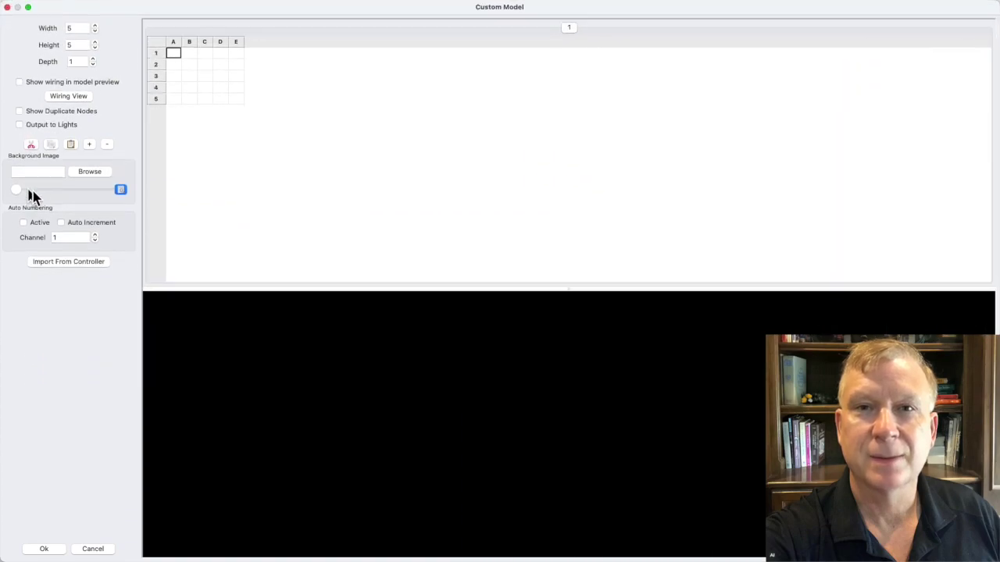
Load YardStar.jpg as the grid's background image
{"action": "left_click", "coordinate": [90, 175]}
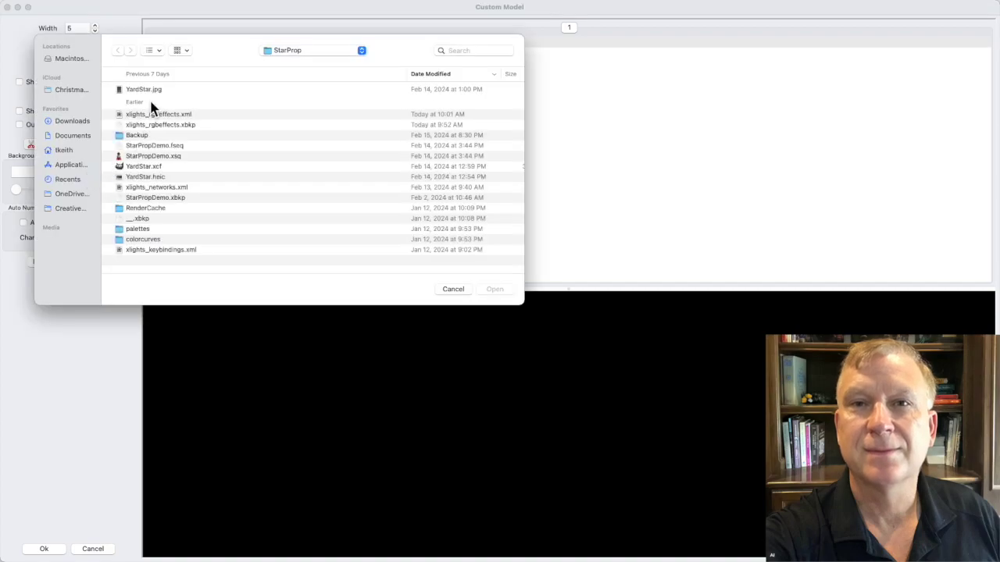
{"action": "left_click", "coordinate": [155, 92]}
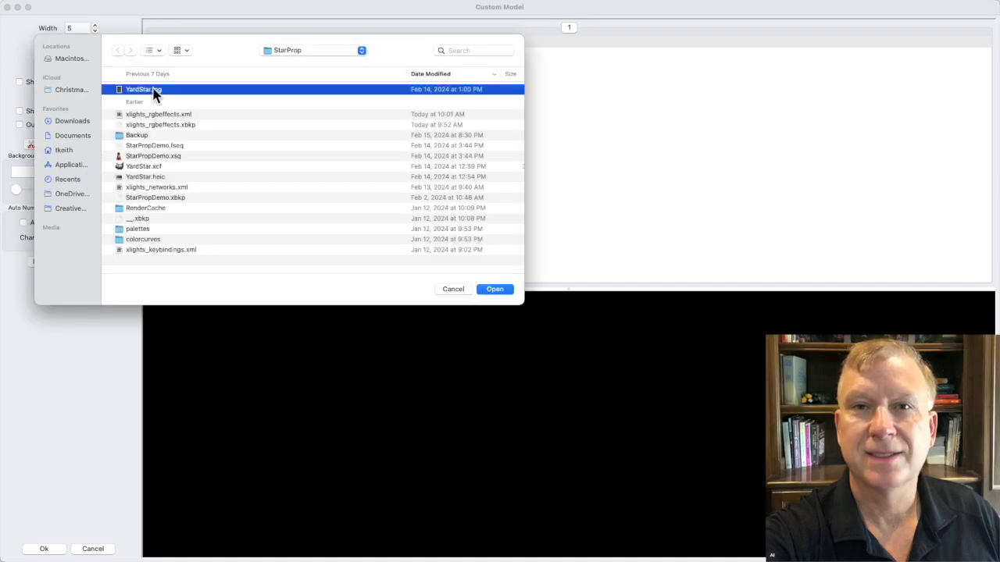
{"action": "left_click", "coordinate": [495, 289]}
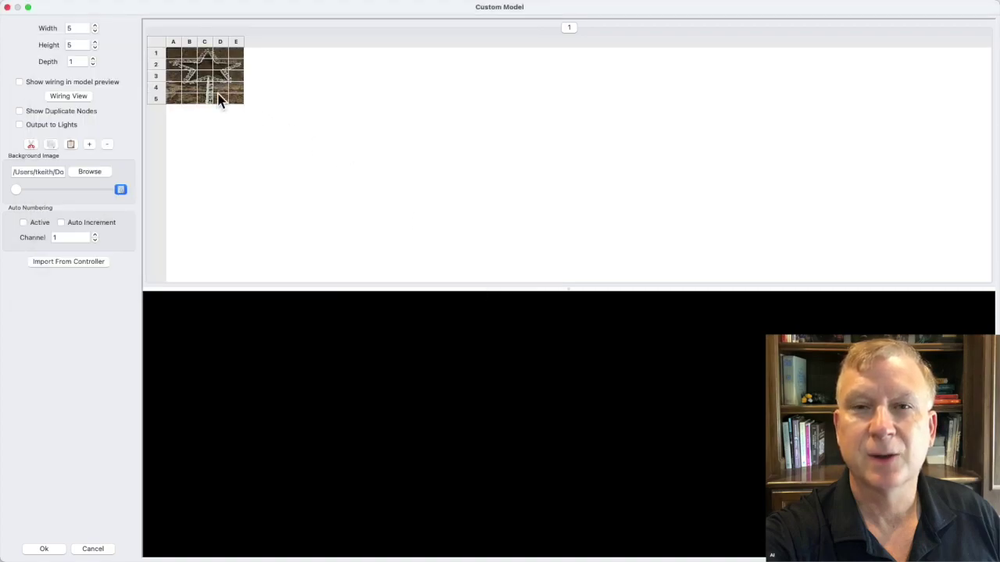
Set grid Width 50 and Height 50, then scroll down to view the photo
{"action": "left_click", "coordinate": [76, 30]}
{"action": "type", "text": "0"}
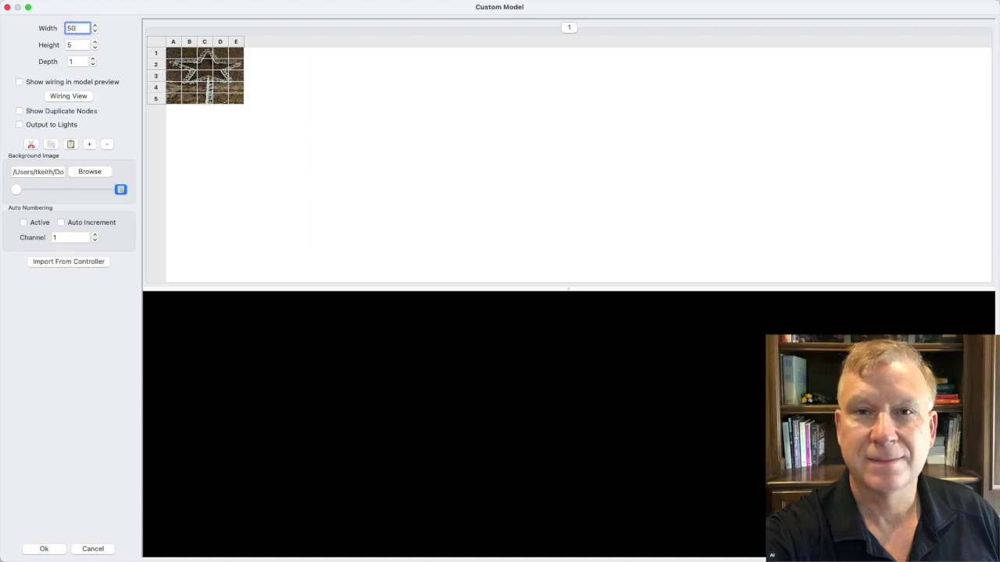
{"action": "left_click", "coordinate": [82, 45]}
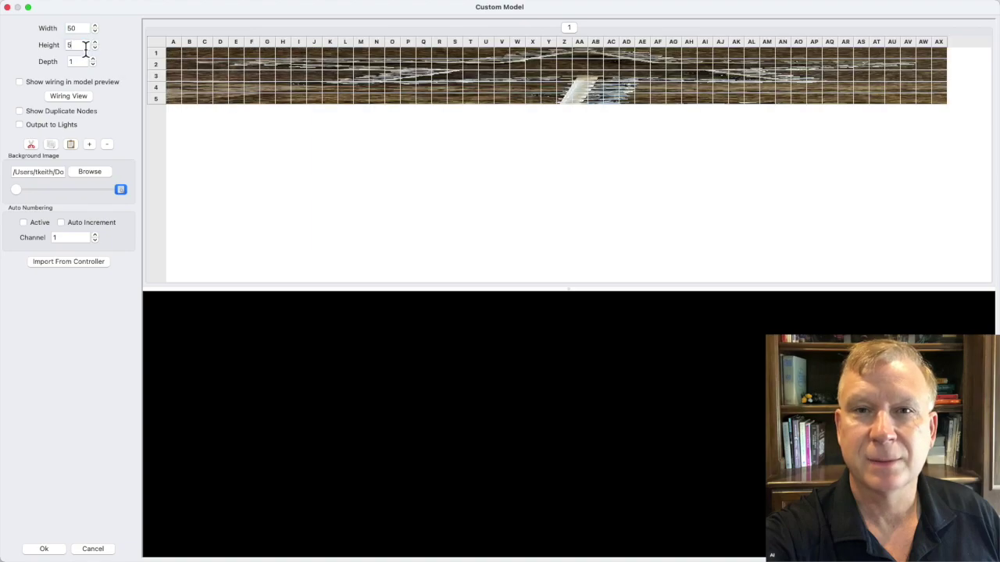
{"action": "type", "text": "0"}
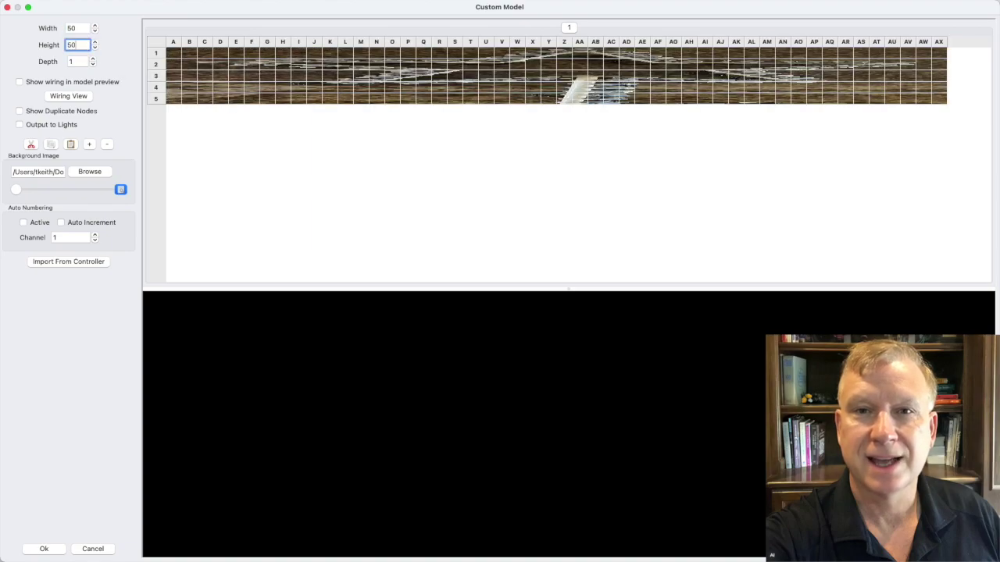
{"action": "left_click", "coordinate": [84, 28]}
{"action": "scroll", "coordinate": [395, 223], "scroll_direction": "down", "scroll_amount": 5}
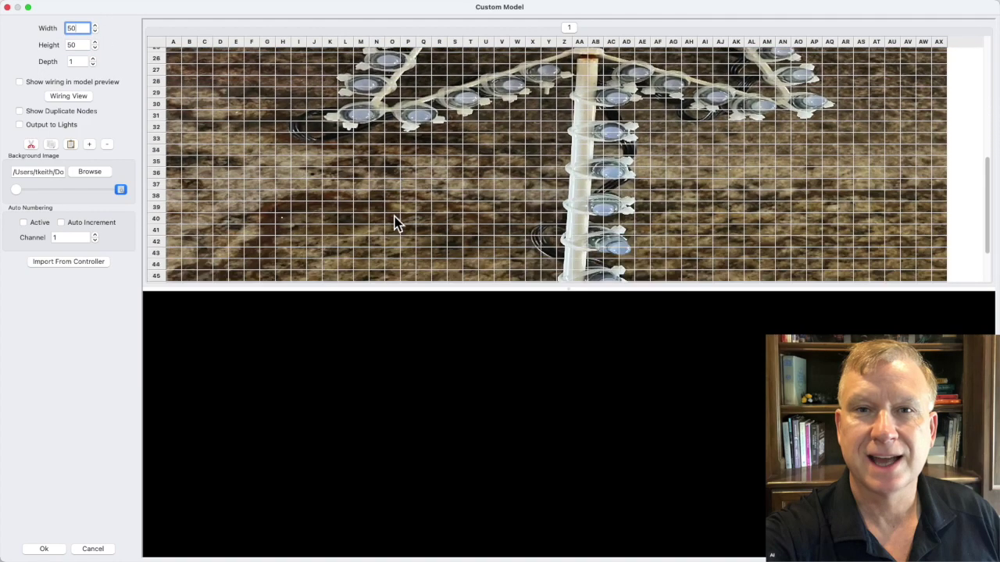
{"action": "scroll", "coordinate": [394, 223], "scroll_direction": "down", "scroll_amount": 2}
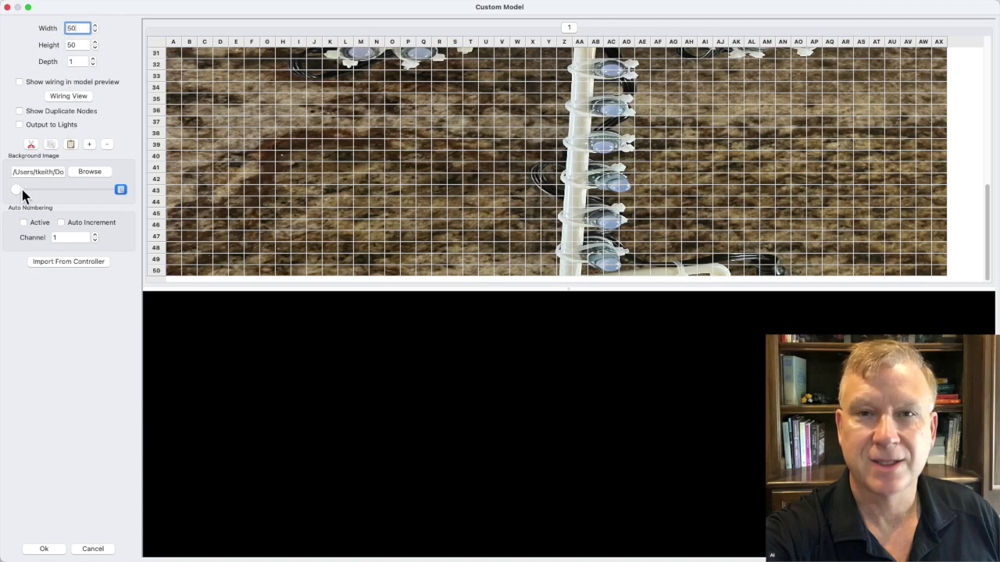
Adjust the background image brightness slider, toggle the photo off and on, and zoom the grid
{"action": "left_click_drag", "start_coordinate": [22, 191], "coordinate": [65, 191]}
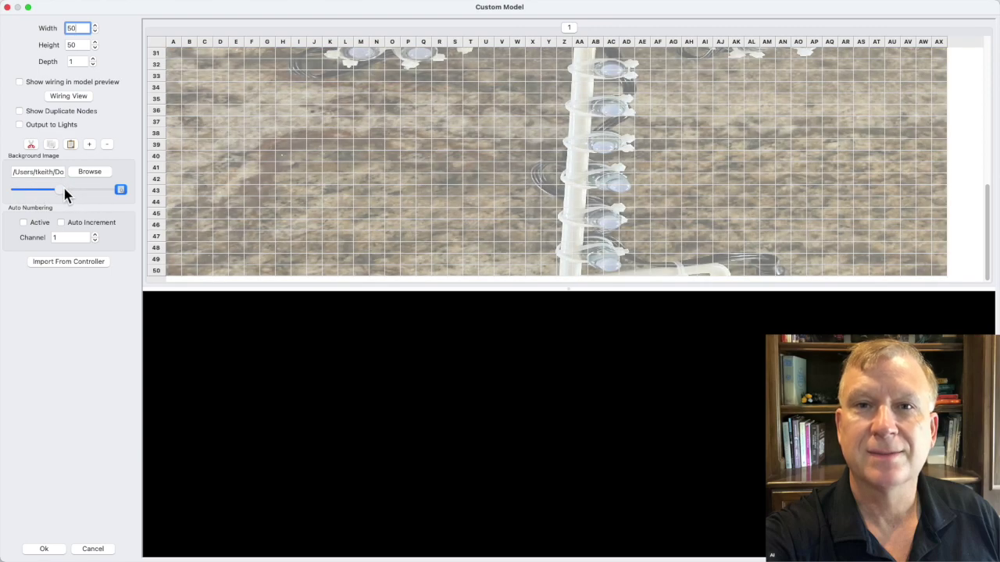
{"action": "left_click", "coordinate": [120, 191]}
{"action": "left_click", "coordinate": [121, 190]}
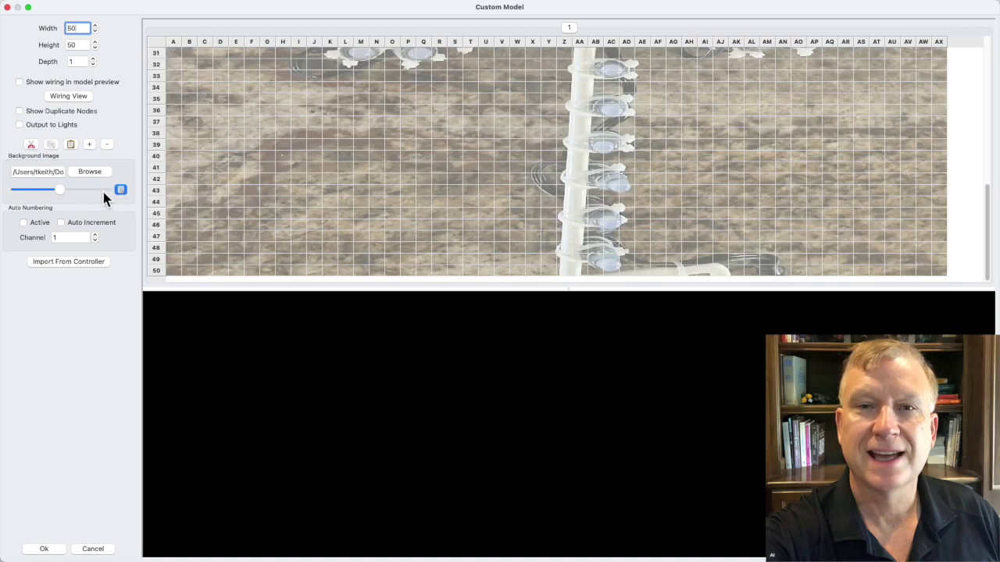
{"action": "left_click", "coordinate": [109, 144]}
{"action": "left_click", "coordinate": [109, 145]}
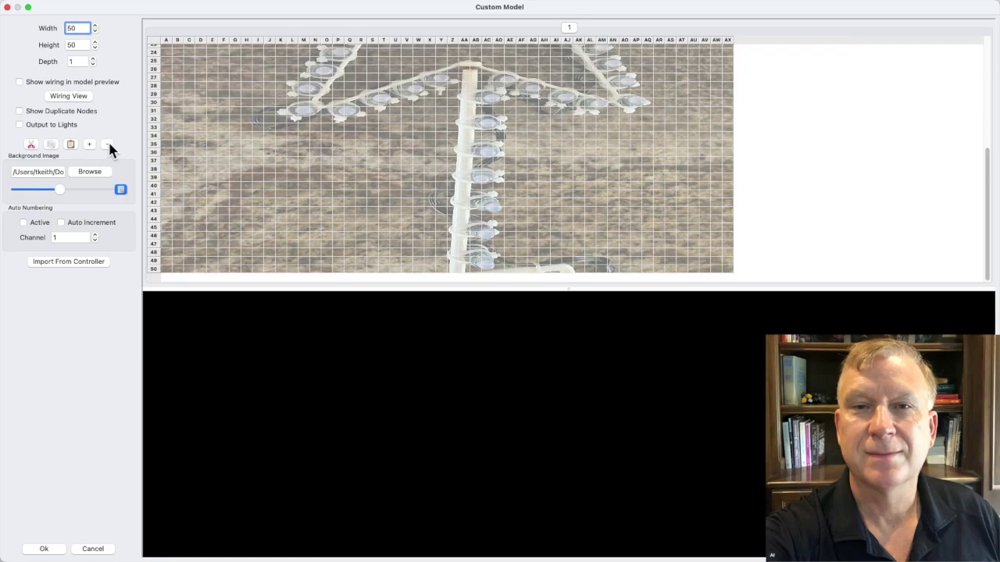
{"action": "left_click", "coordinate": [94, 145]}
{"action": "left_click", "coordinate": [94, 145]}
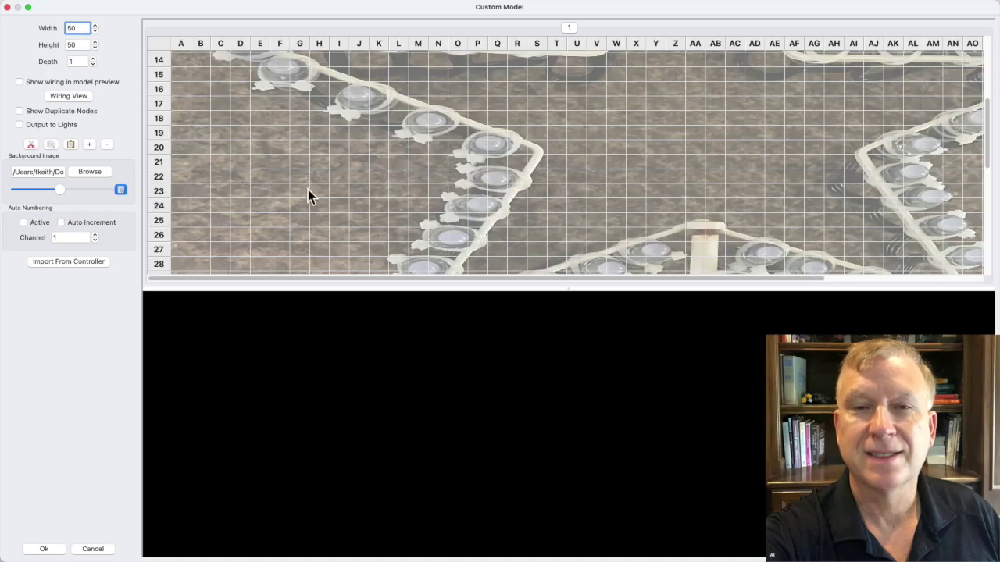
{"action": "scroll", "coordinate": [343, 192], "scroll_direction": "down", "scroll_amount": 5}
{"action": "scroll", "coordinate": [375, 193], "scroll_direction": "down", "scroll_amount": 3}
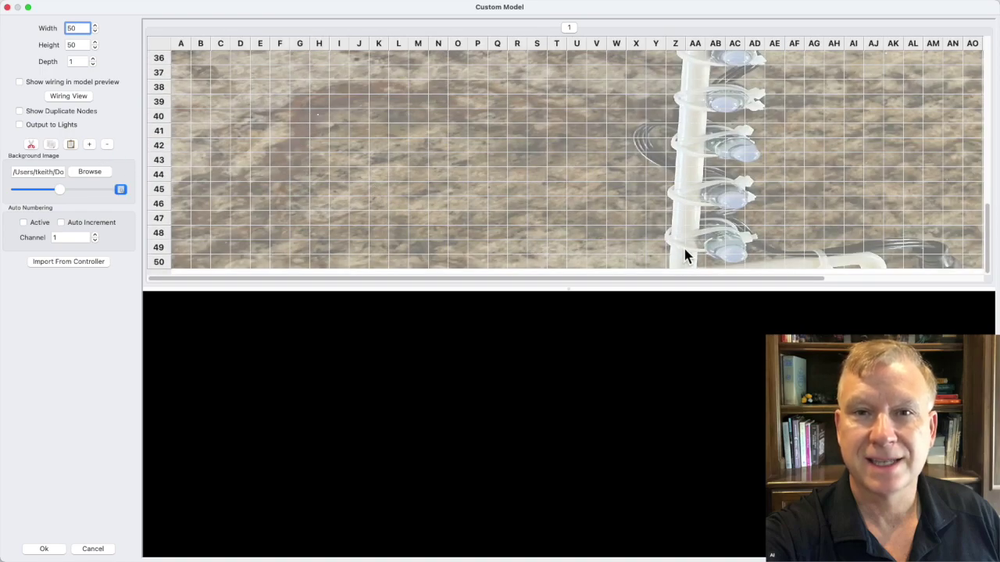
{"action": "scroll", "coordinate": [685, 255], "scroll_direction": "right", "scroll_amount": 5}
Enter nodes 1–5 in cells AC49, AC46, AC43, AC39 and AC36 over the stake bulbs
{"action": "left_click", "coordinate": [548, 250]}
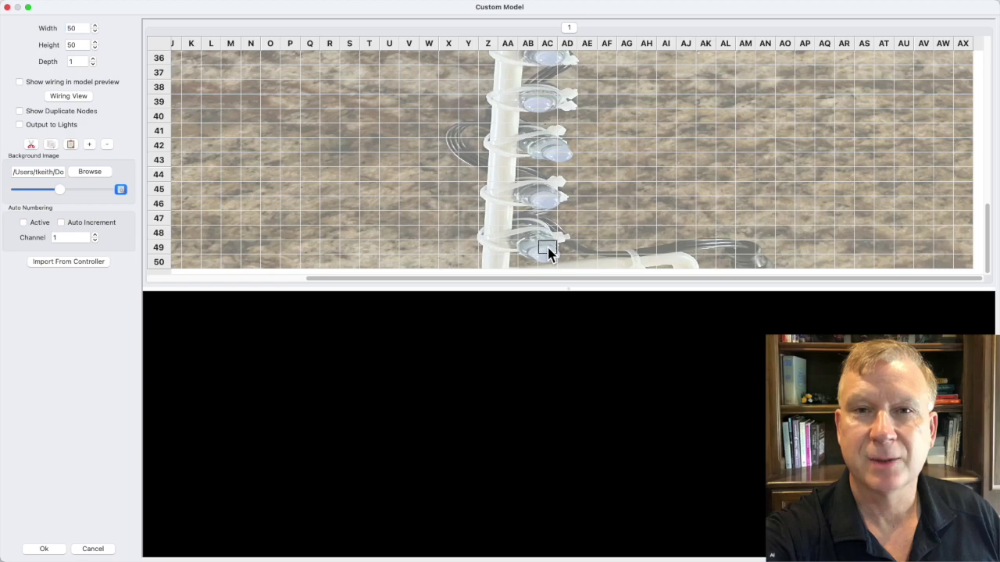
{"action": "type", "text": "1"}
{"action": "left_click", "coordinate": [547, 202]}
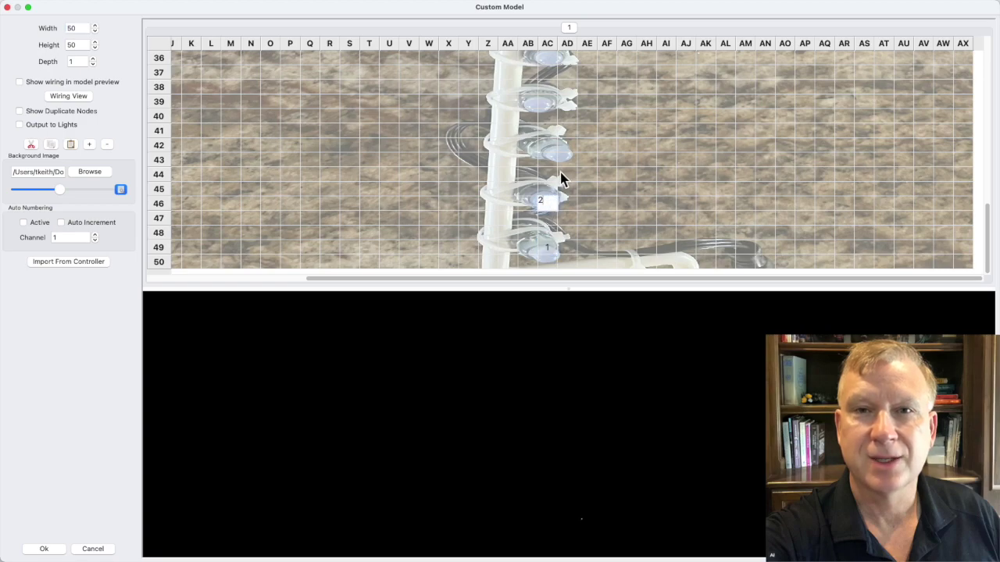
{"action": "type", "text": "2"}
{"action": "left_click", "coordinate": [552, 162]}
{"action": "type", "text": "3"}
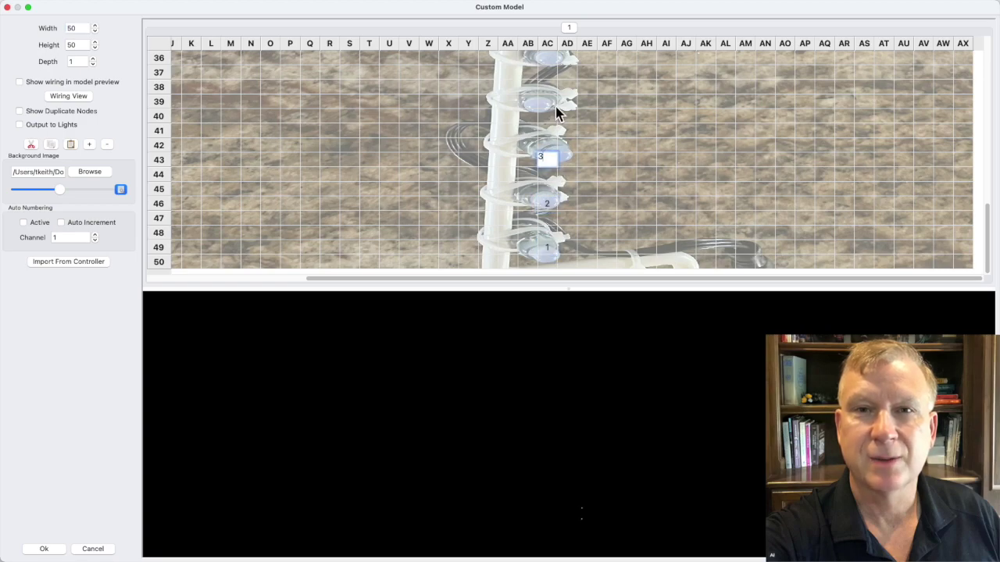
{"action": "left_click", "coordinate": [549, 107]}
{"action": "type", "text": "4"}
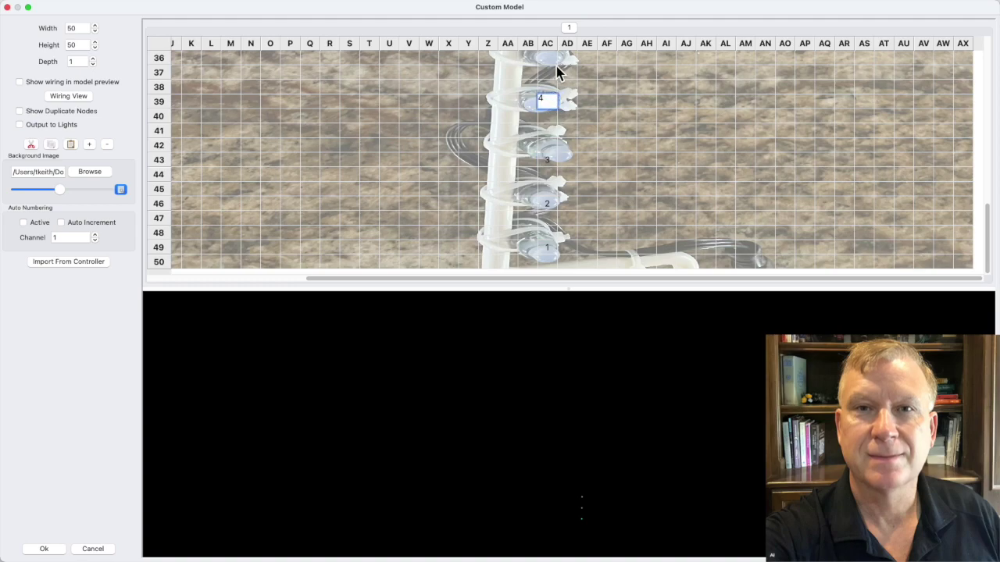
{"action": "left_click", "coordinate": [552, 60]}
{"action": "type", "text": "5"}
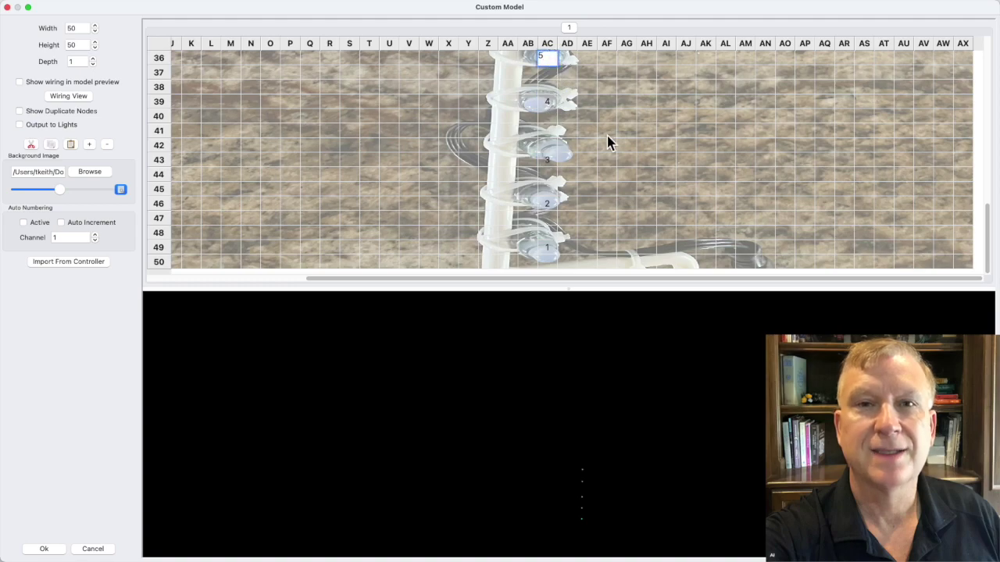
{"action": "left_click", "coordinate": [607, 133]}
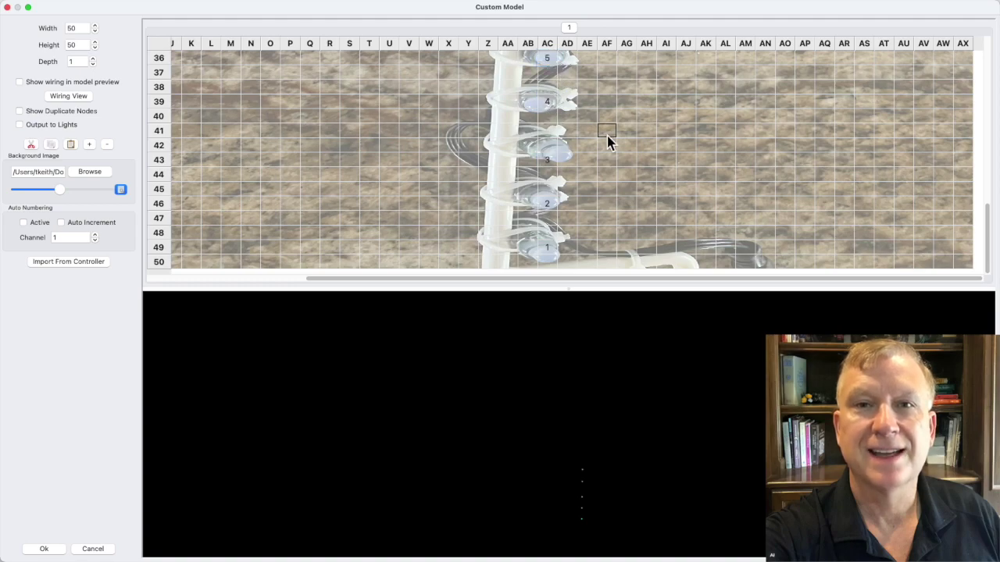
Abandon the editor changes, delete the Custom model, save, and select YardStar
{"action": "left_click", "coordinate": [7, 8]}
{"action": "left_click", "coordinate": [134, 125]}
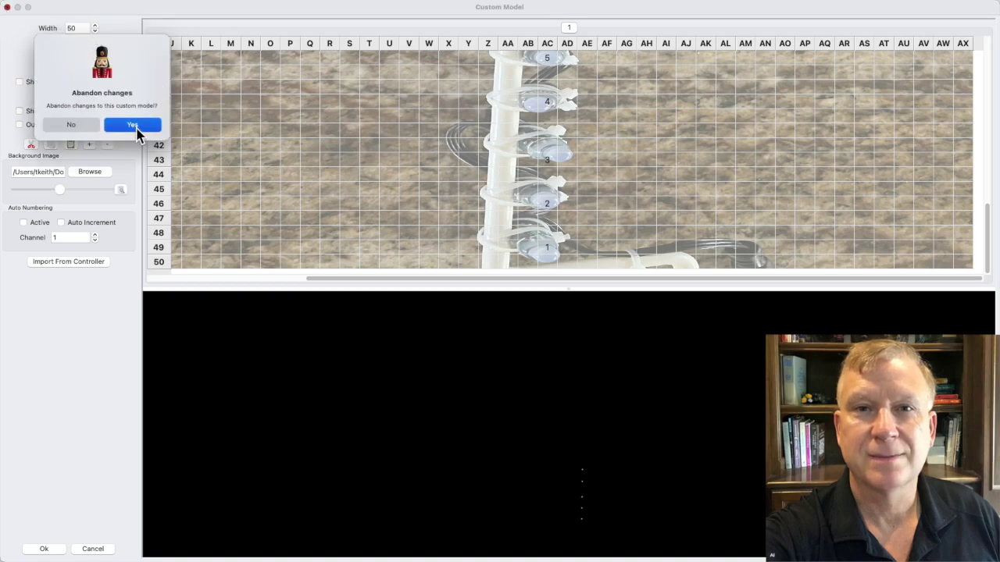
{"action": "left_click", "coordinate": [115, 91]}
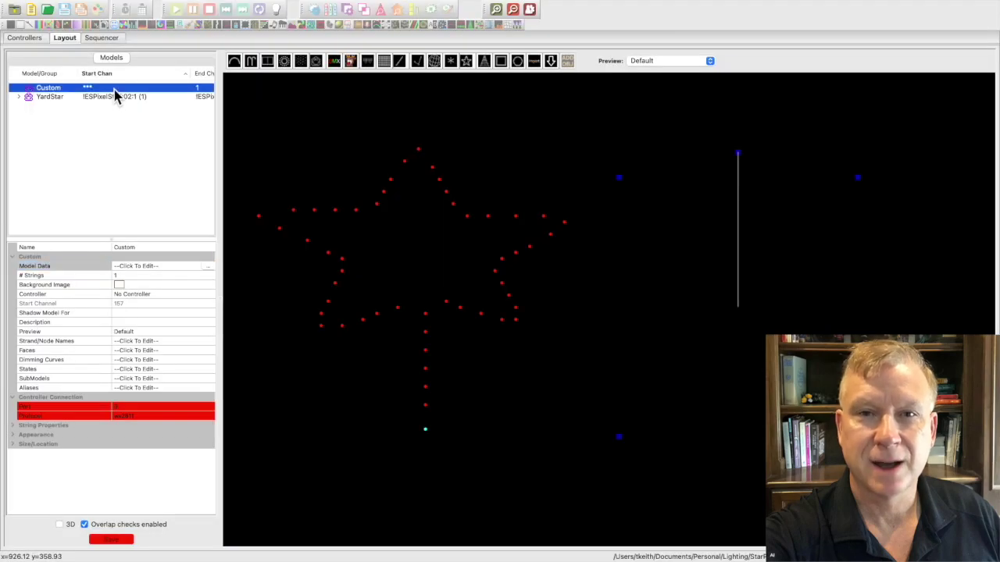
{"action": "key", "text": "Delete"}
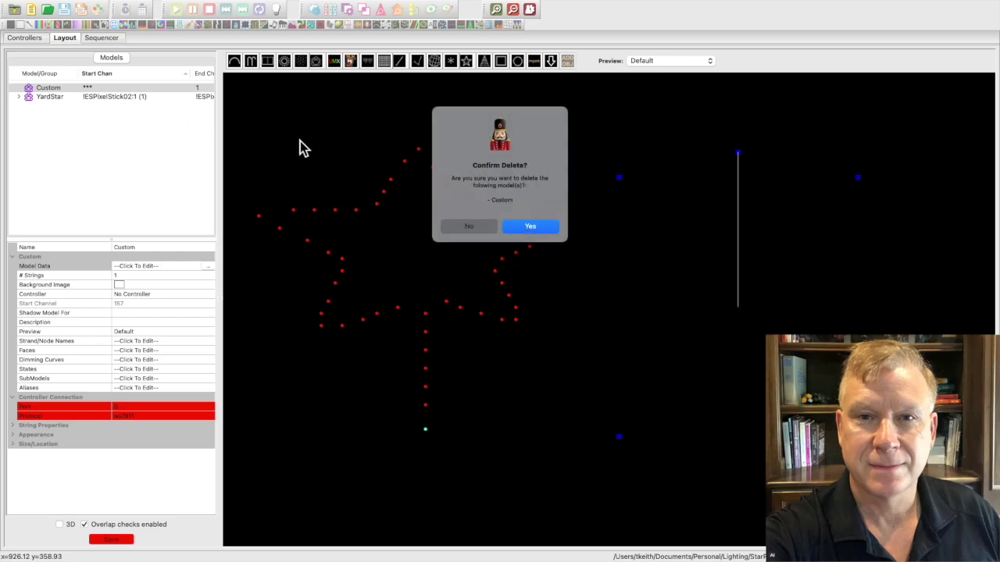
{"action": "left_click", "coordinate": [526, 228]}
{"action": "left_click", "coordinate": [121, 542]}
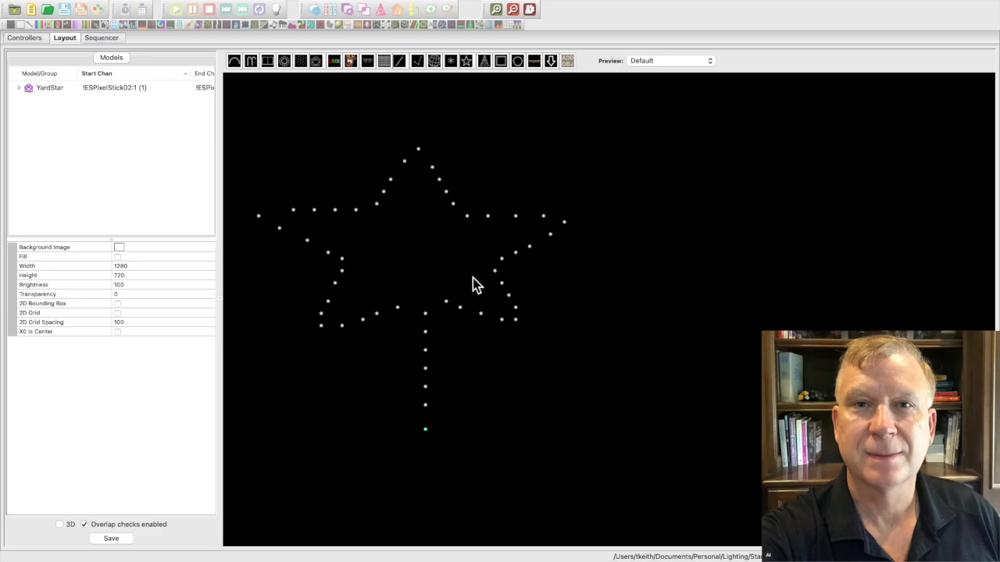
{"action": "left_click", "coordinate": [120, 87]}
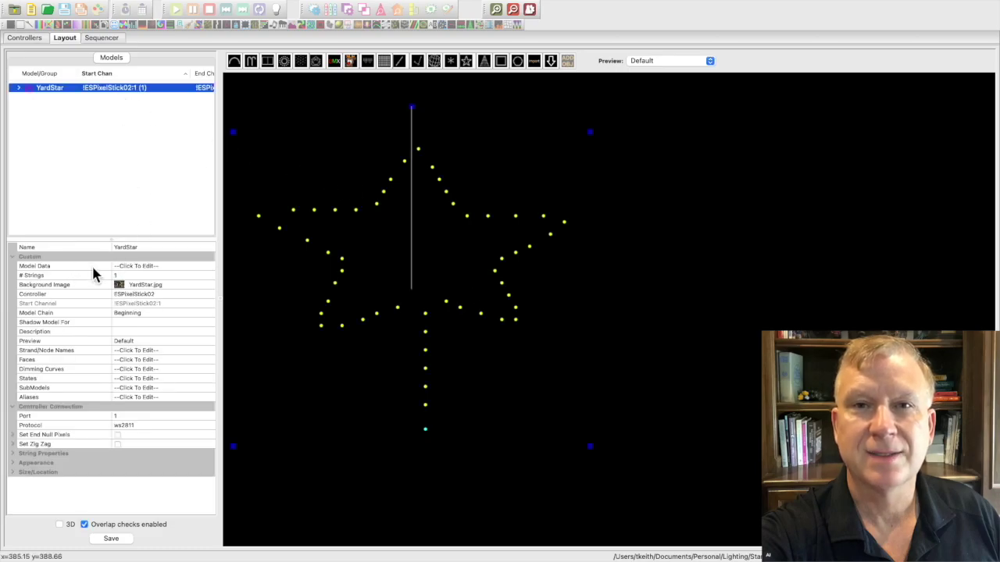
Open YardStar's Model Data grid editor maximized and scroll through its 50×50 grid of nodes up to 52
{"action": "left_click", "coordinate": [206, 266]}
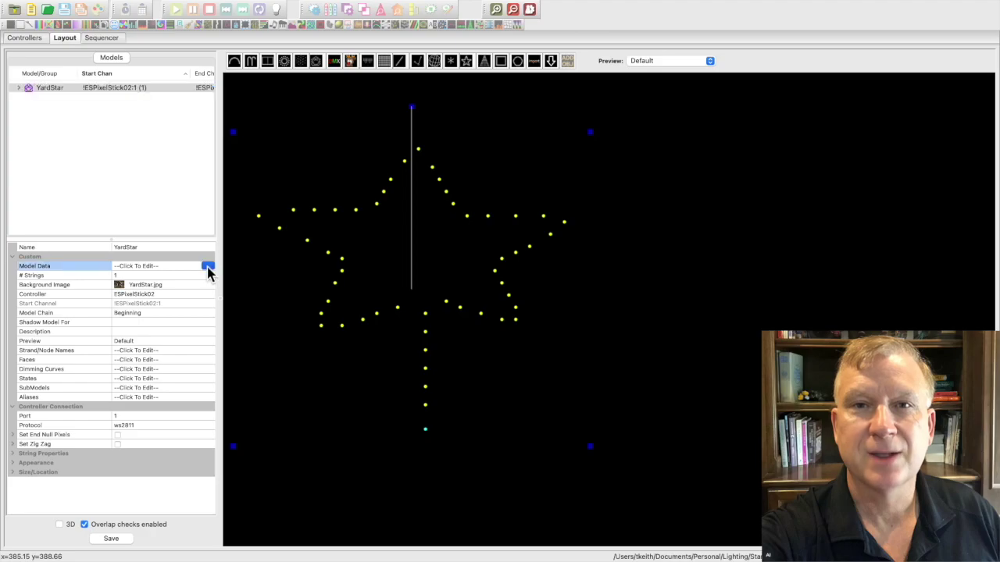
{"action": "left_click", "coordinate": [208, 267]}
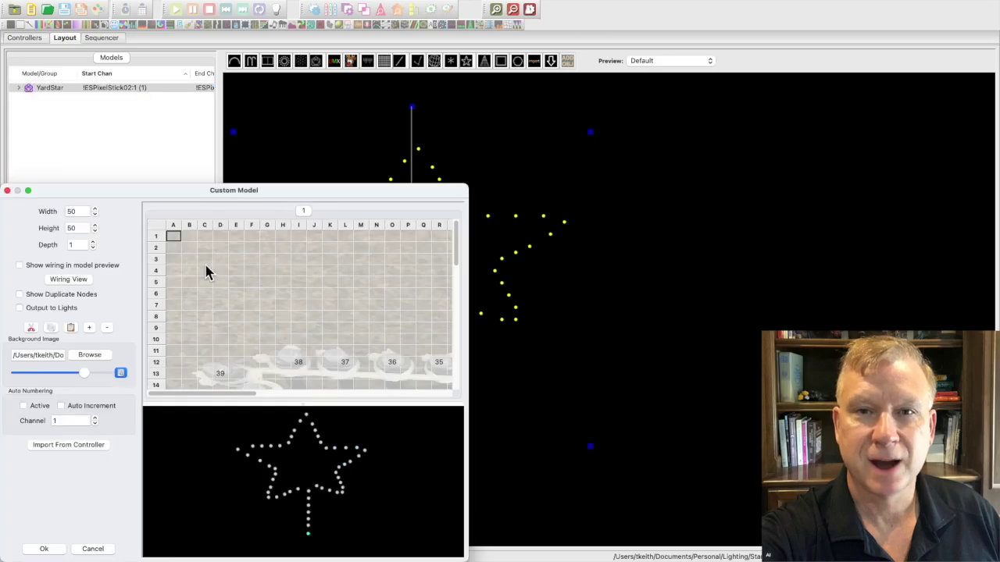
{"action": "left_click", "coordinate": [28, 190]}
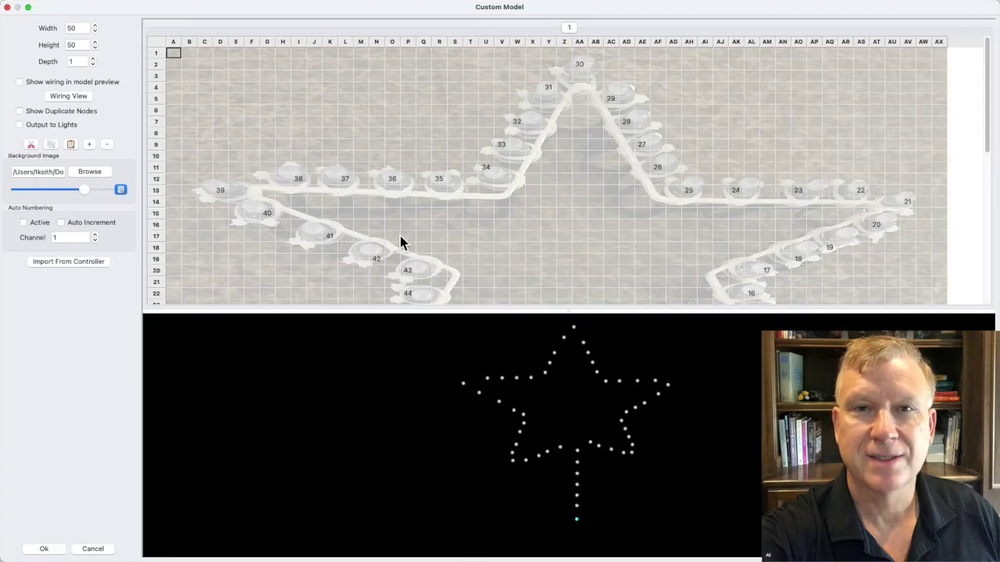
{"action": "scroll", "coordinate": [400, 241], "scroll_direction": "down", "scroll_amount": 3}
{"action": "scroll", "coordinate": [400, 236], "scroll_direction": "down", "scroll_amount": 3}
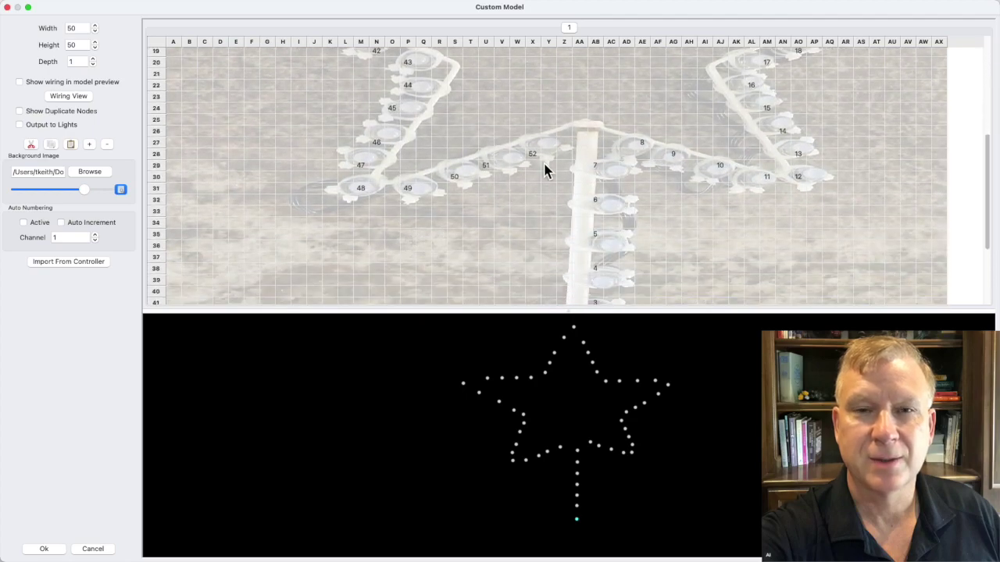
{"action": "scroll", "coordinate": [556, 168], "scroll_direction": "up", "scroll_amount": 8}
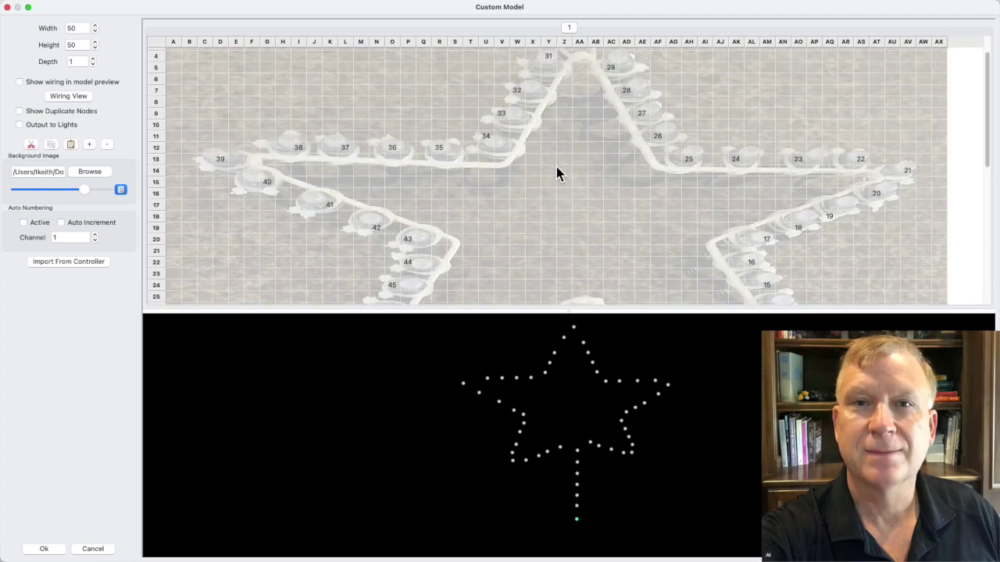
{"action": "scroll", "coordinate": [556, 170], "scroll_direction": "down", "scroll_amount": 6}
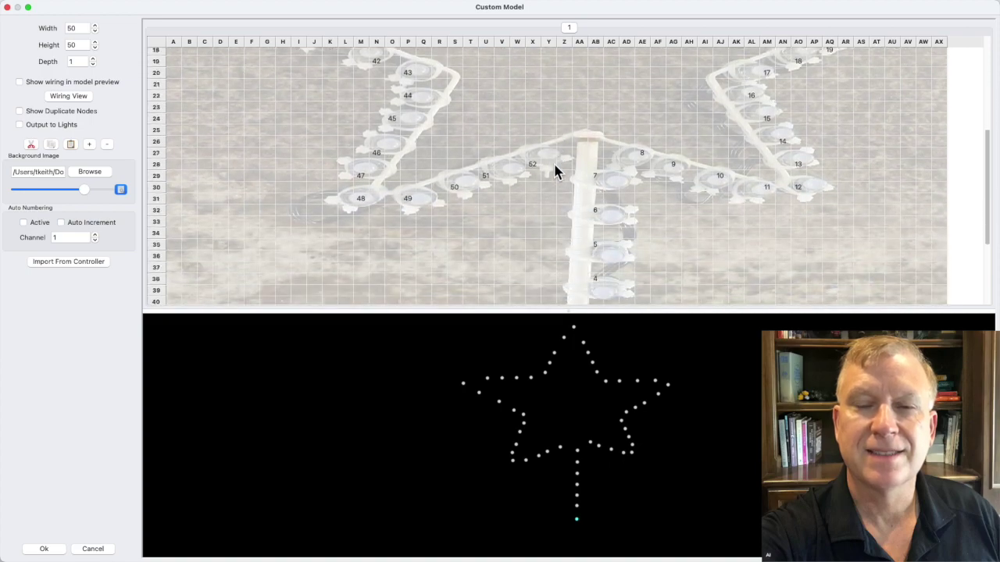
Close the Custom Model node grid and open YardStar's SubModels editor
{"action": "left_click", "coordinate": [7, 7]}
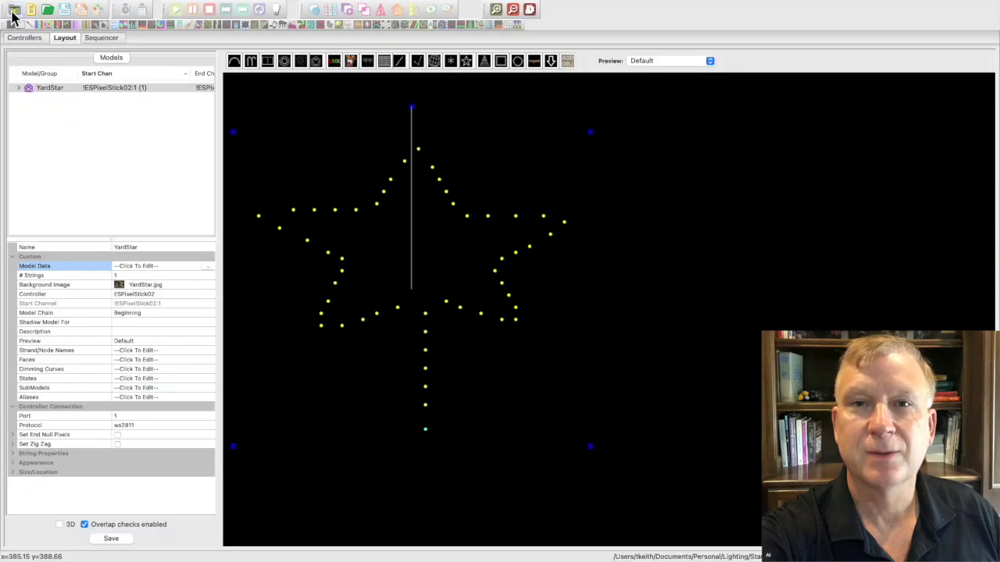
{"action": "left_click", "coordinate": [47, 389]}
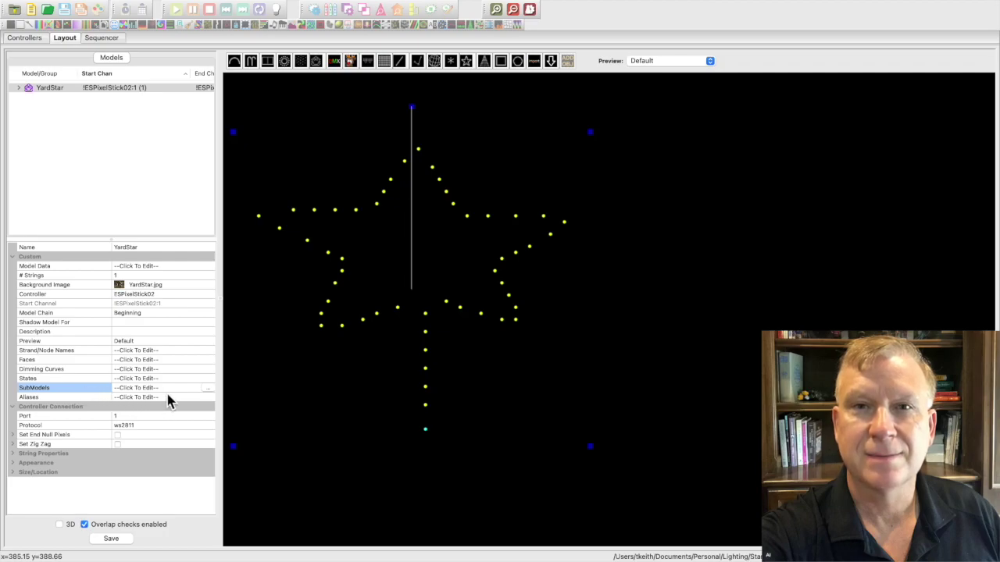
{"action": "left_click", "coordinate": [208, 388]}
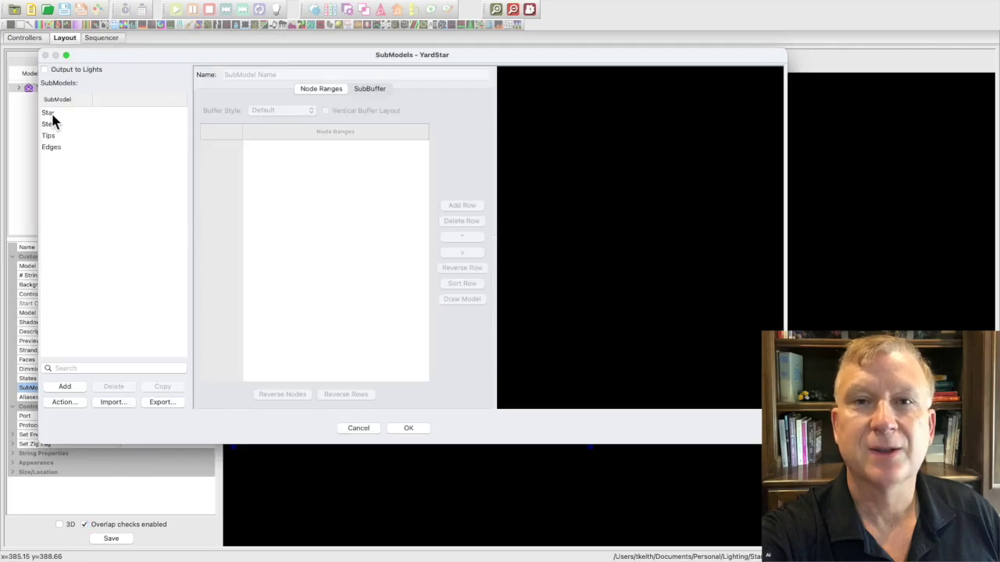
Review the Star, Stem and Tips submodels, stepping through the tip node ranges to Bottom
{"action": "left_click", "coordinate": [49, 114]}
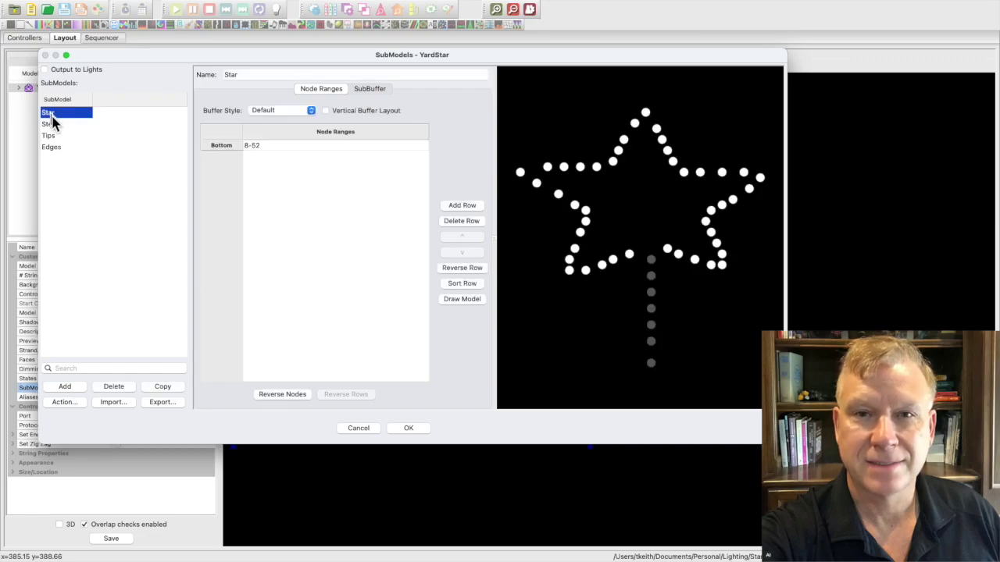
{"action": "left_click", "coordinate": [50, 127]}
{"action": "left_click", "coordinate": [48, 137]}
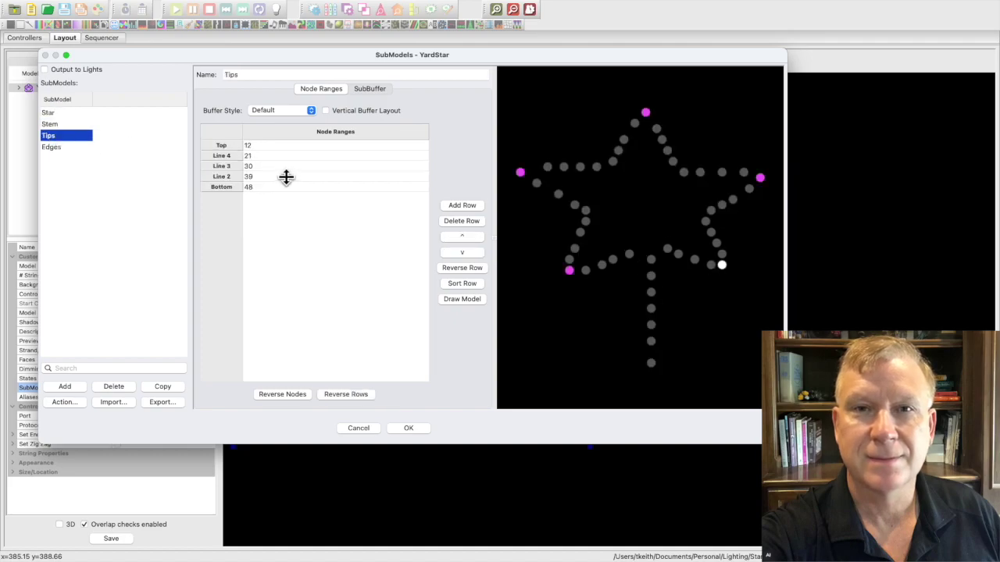
{"action": "left_click", "coordinate": [267, 146]}
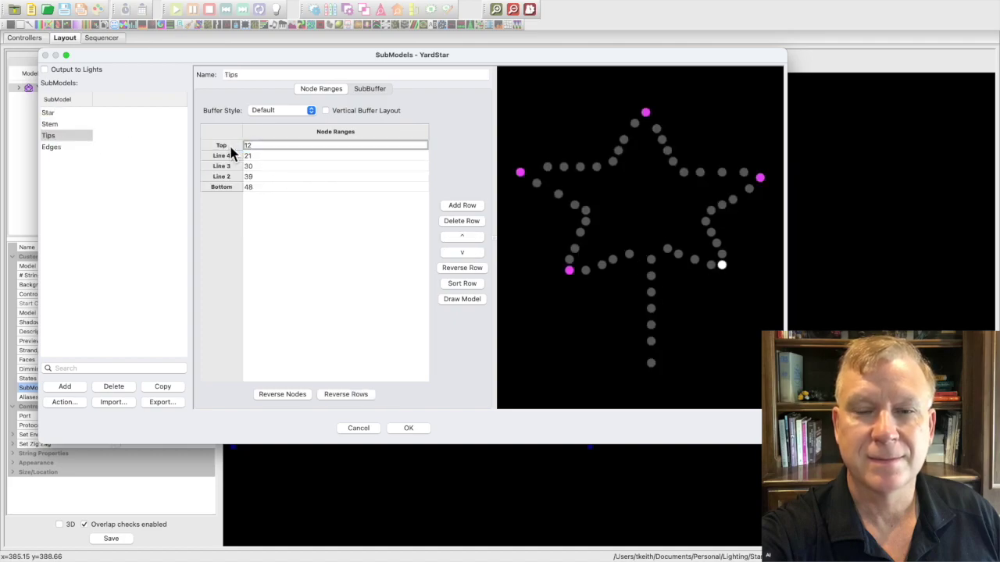
{"action": "key", "text": "Down"}
{"action": "key", "text": "Down"}
{"action": "key", "text": "Down"}
{"action": "key", "text": "Down"}
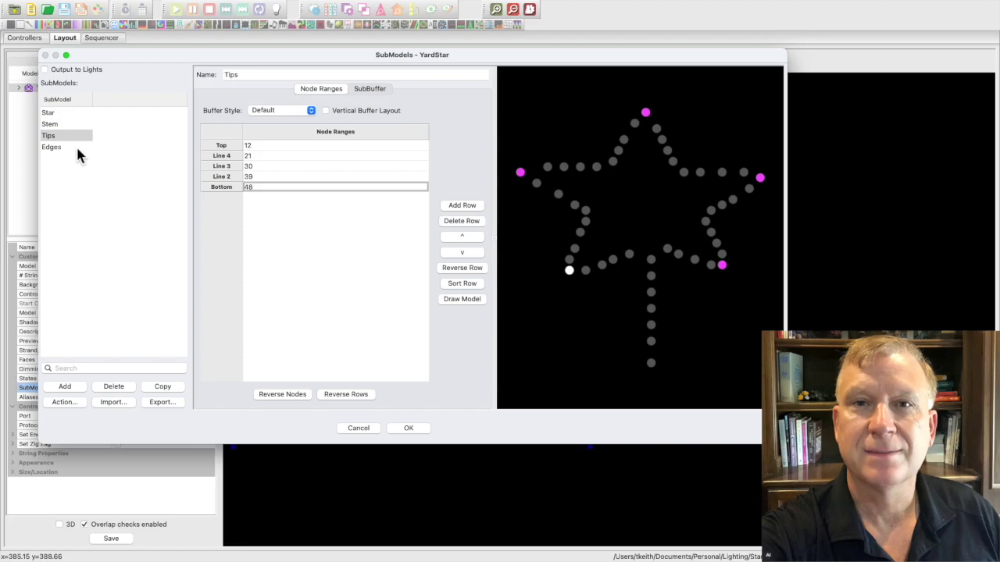
Inspect the Edges node ranges from Top to Bottom, then cancel the editor without changes
{"action": "left_click", "coordinate": [77, 148]}
{"action": "left_click", "coordinate": [263, 145]}
{"action": "left_click_drag", "start_coordinate": [263, 145], "coordinate": [237, 147]}
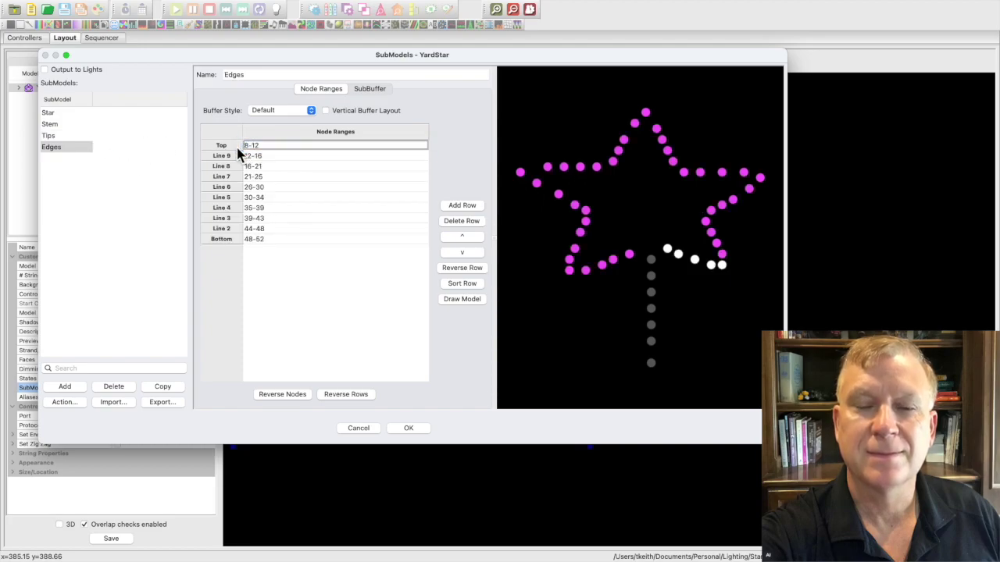
{"action": "key", "text": "Down"}
{"action": "key", "text": "Down"}
{"action": "key", "text": "Down"}
{"action": "key", "text": "Down"}
{"action": "key", "text": "Down"}
{"action": "key", "text": "Down"}
{"action": "key", "text": "Down"}
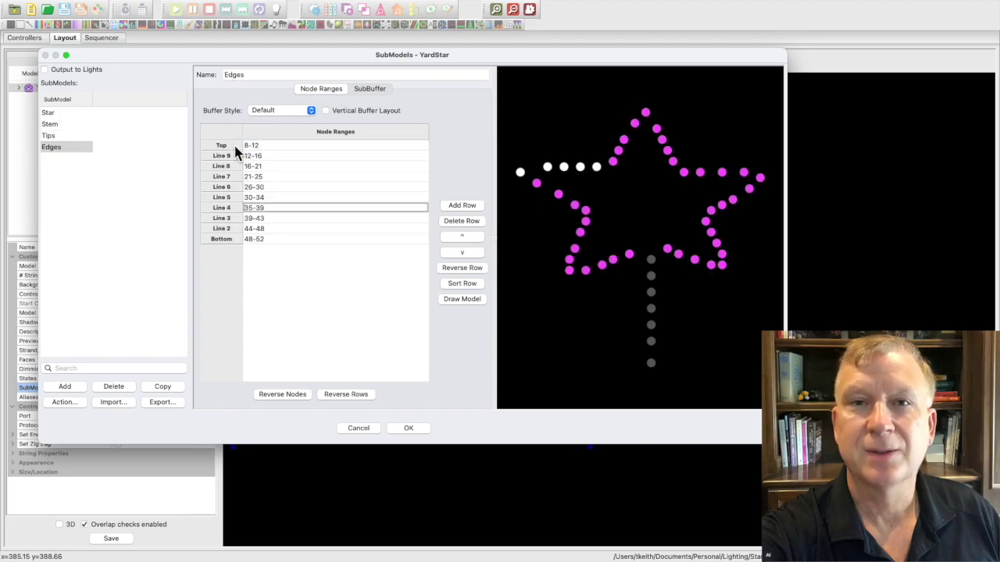
{"action": "key", "text": "Down"}
{"action": "key", "text": "Down"}
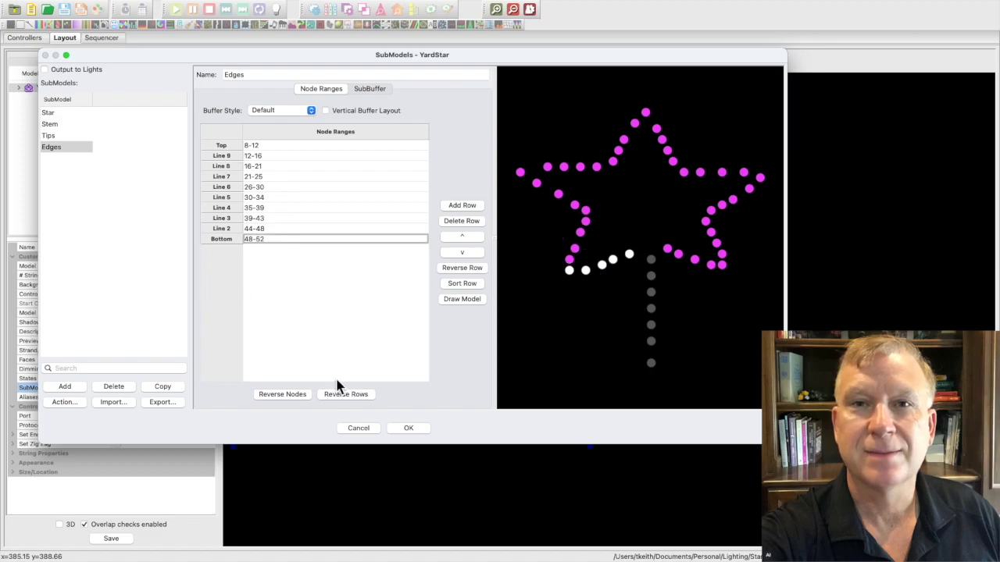
{"action": "left_click", "coordinate": [353, 431]}
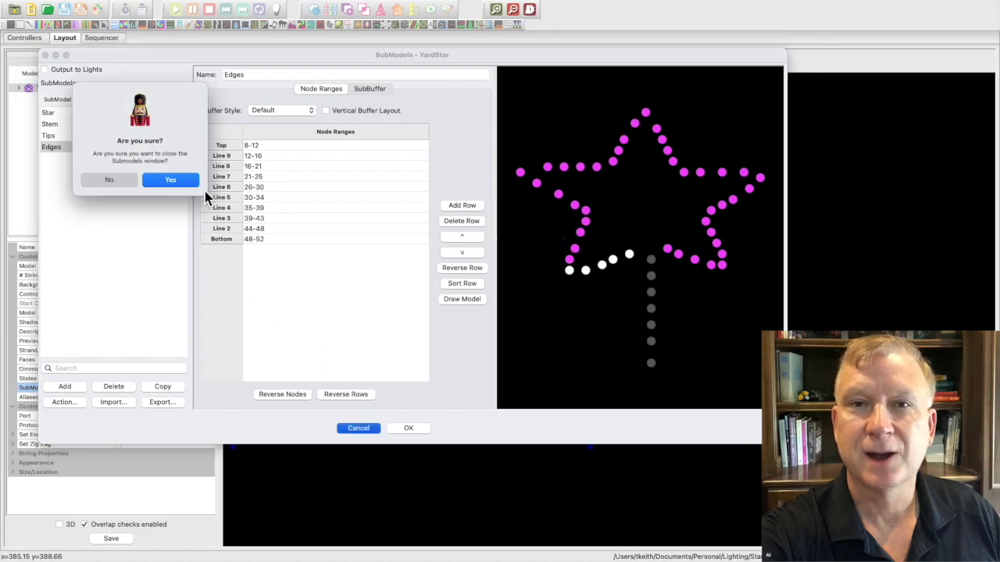
Confirm closing SubModels, then export YardStar as an xLights model, overwriting YardStar.xmodel in StarProp
{"action": "left_click", "coordinate": [184, 186]}
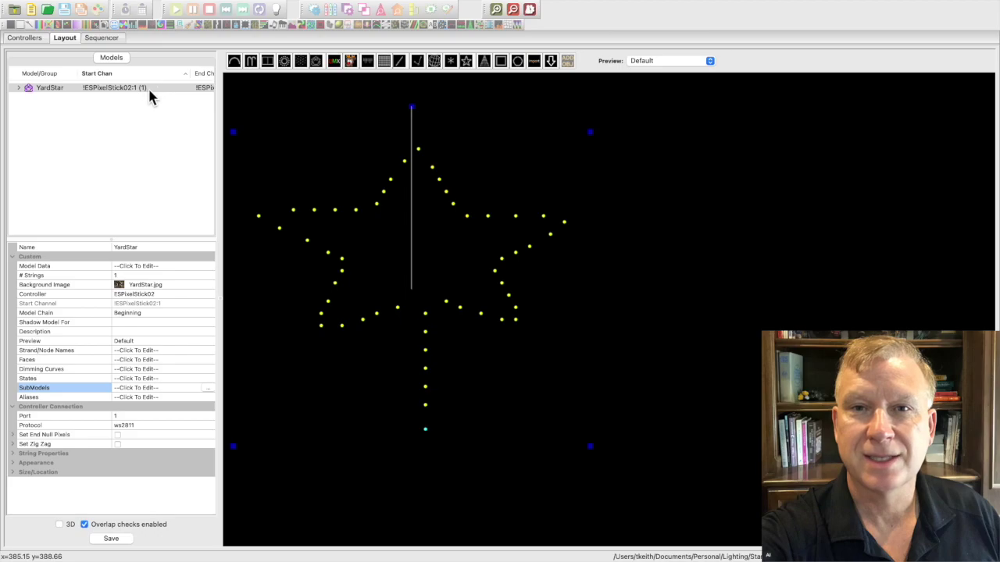
{"action": "right_click", "coordinate": [122, 92]}
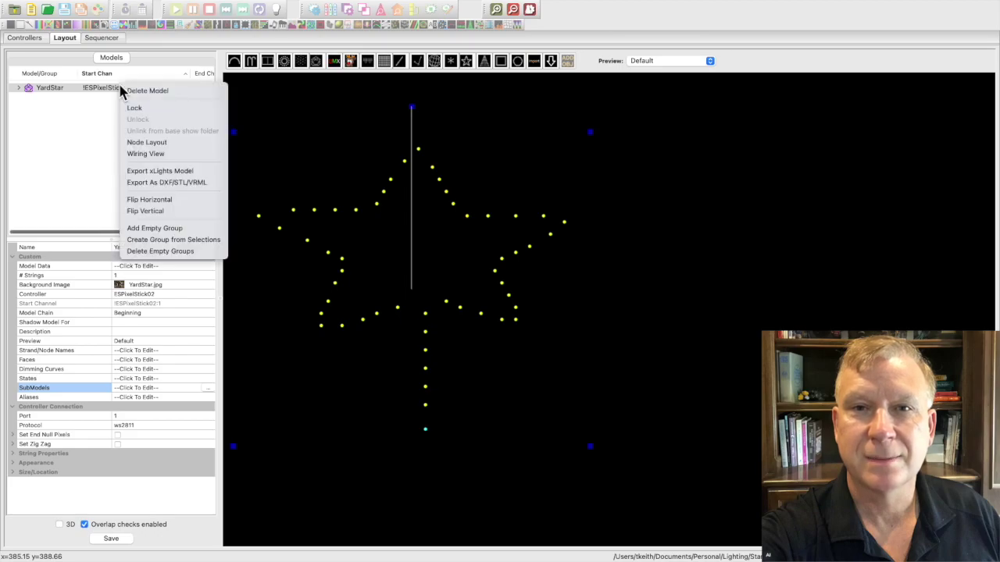
{"action": "left_click", "coordinate": [148, 174]}
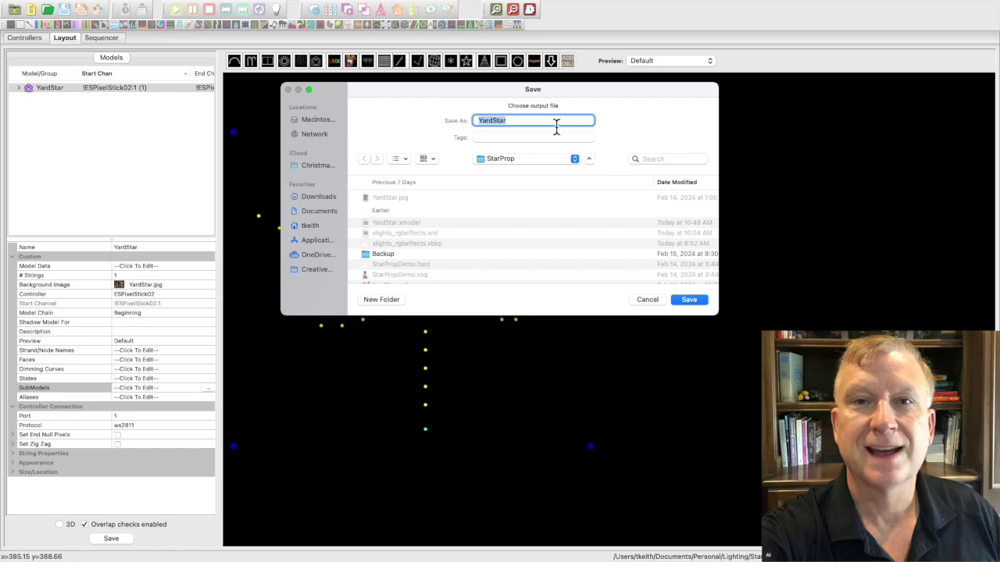
{"action": "left_click", "coordinate": [694, 304]}
{"action": "left_click", "coordinate": [537, 256]}
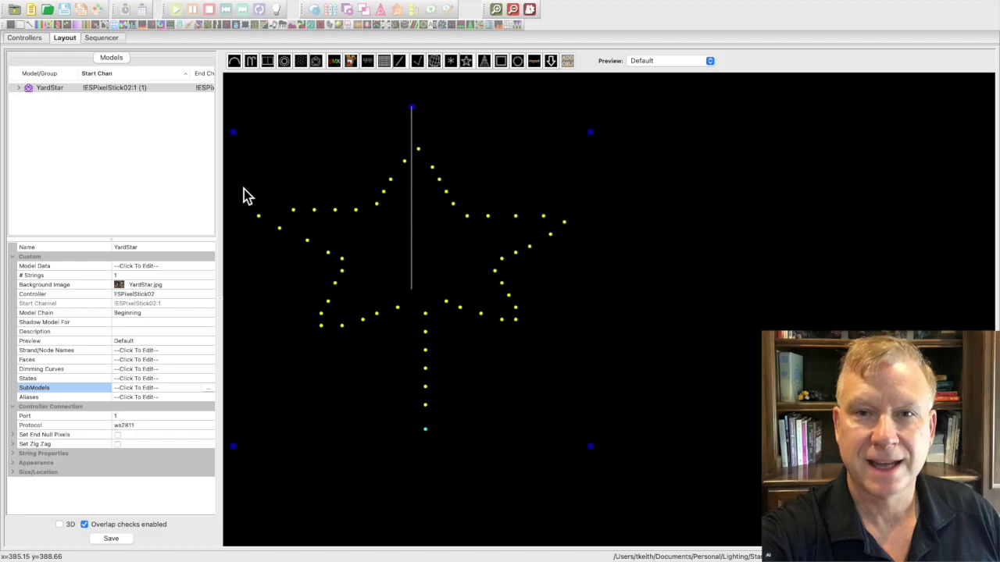
Switch to the Sequencer and open the StarPropDemo.xsq sequence
{"action": "left_click", "coordinate": [106, 38]}
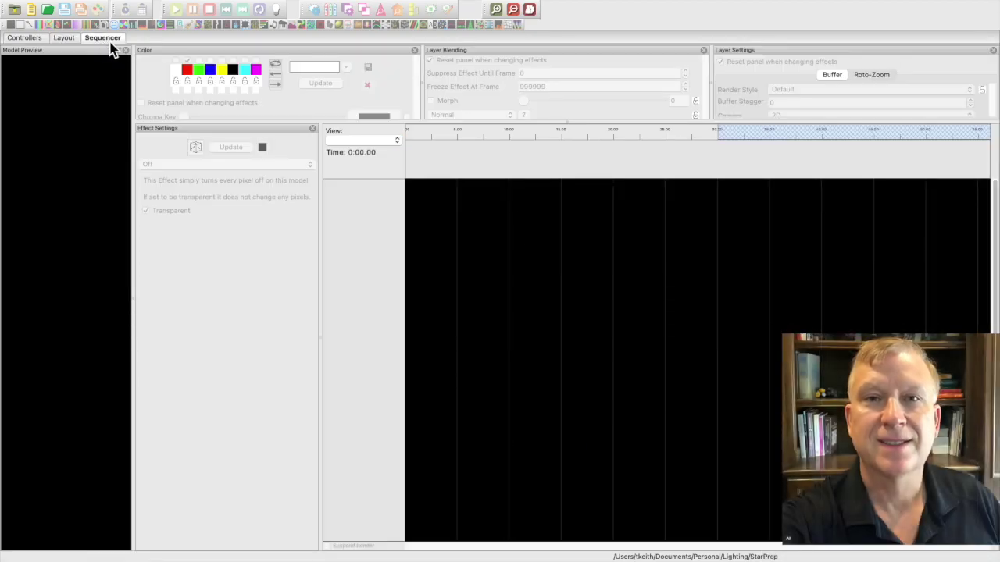
{"action": "left_click", "coordinate": [50, 13]}
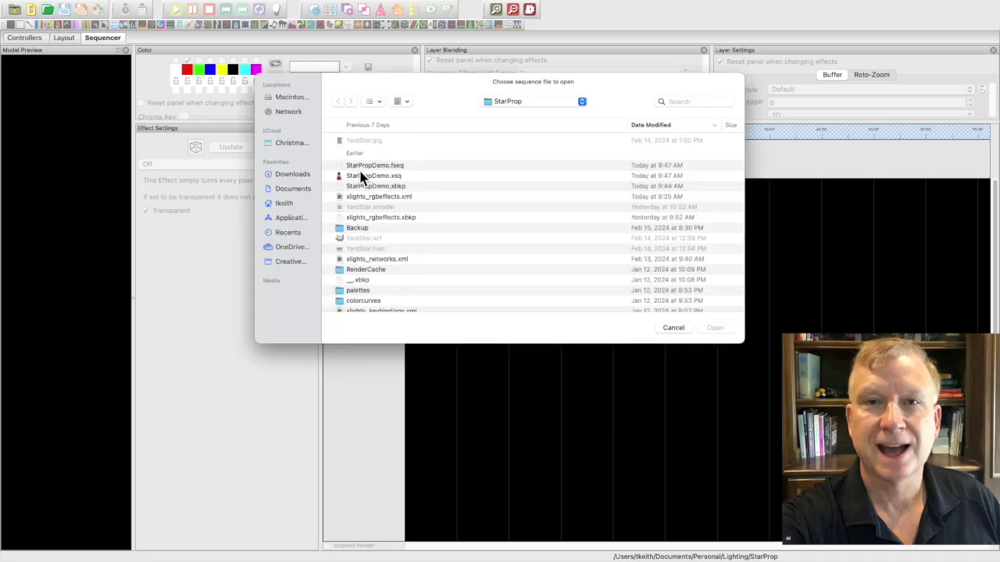
{"action": "double_click", "coordinate": [364, 176]}
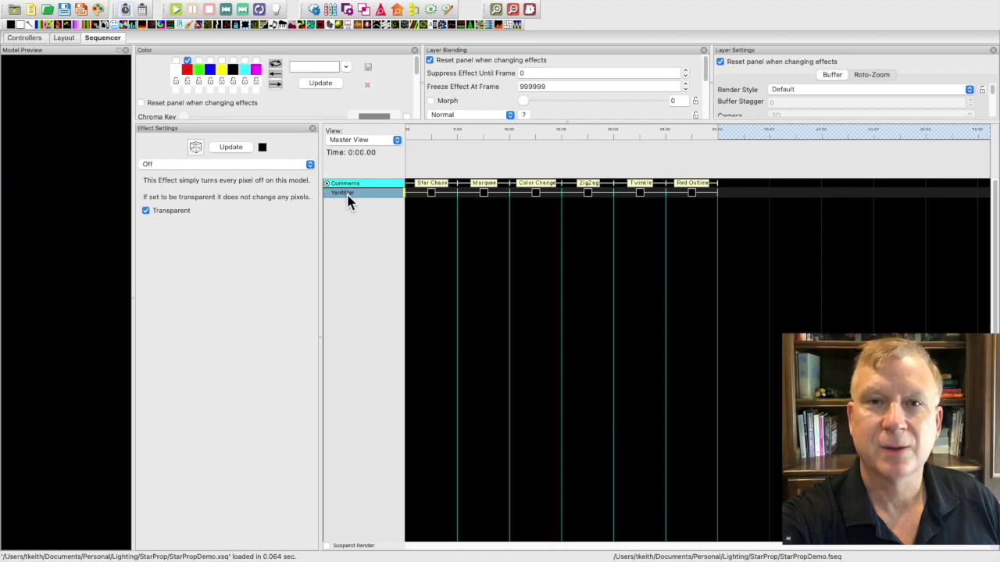
Expand YardStar's submodel rows and view the Star Chase settings on the Star and Stem rows
{"action": "left_click", "coordinate": [347, 195]}
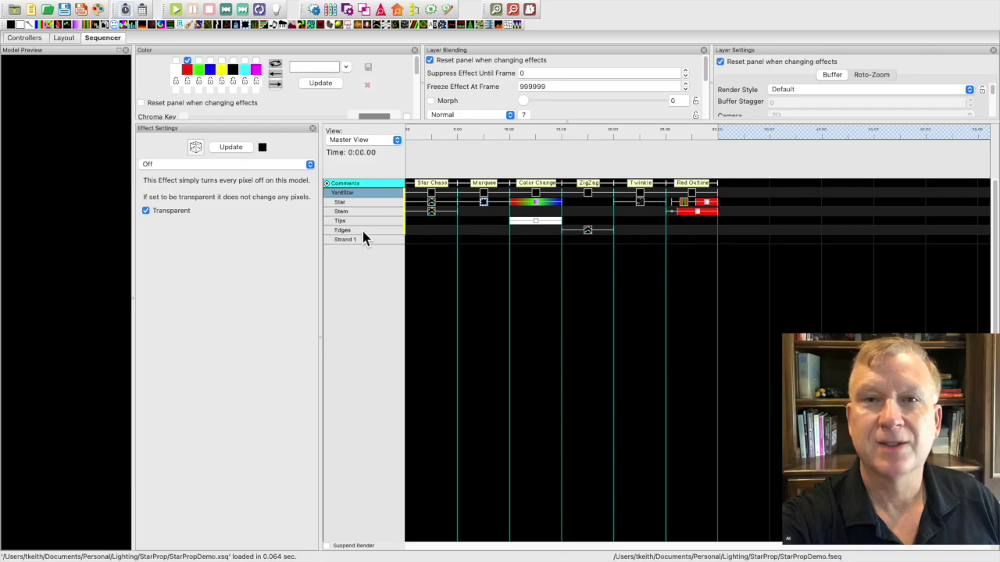
{"action": "left_click", "coordinate": [436, 204]}
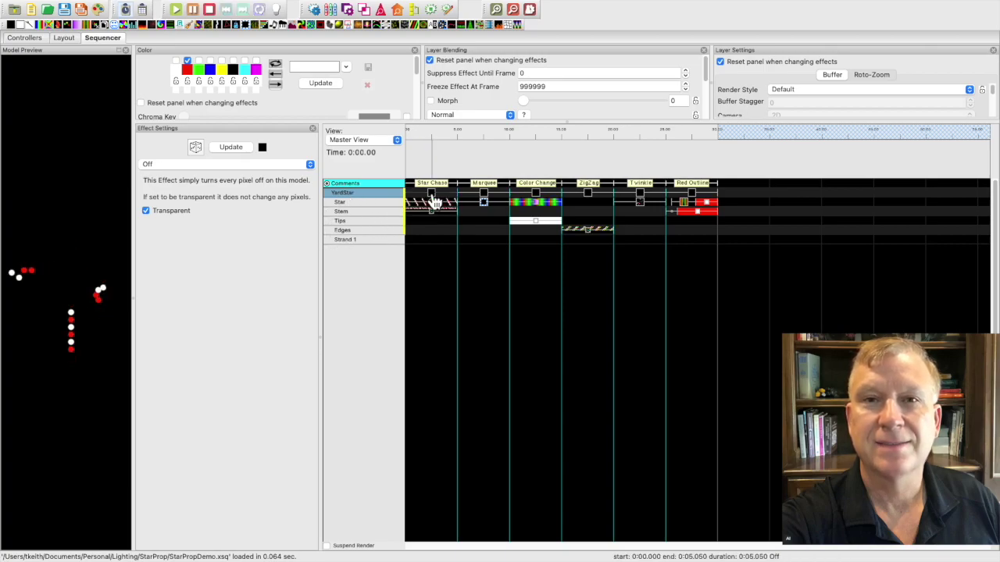
{"action": "left_click", "coordinate": [438, 205]}
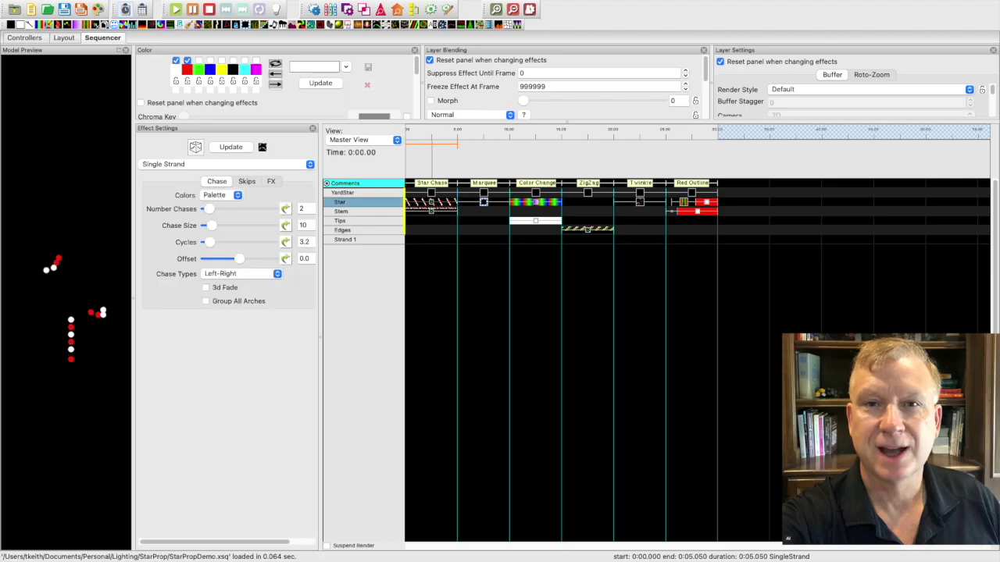
{"action": "left_click", "coordinate": [435, 213]}
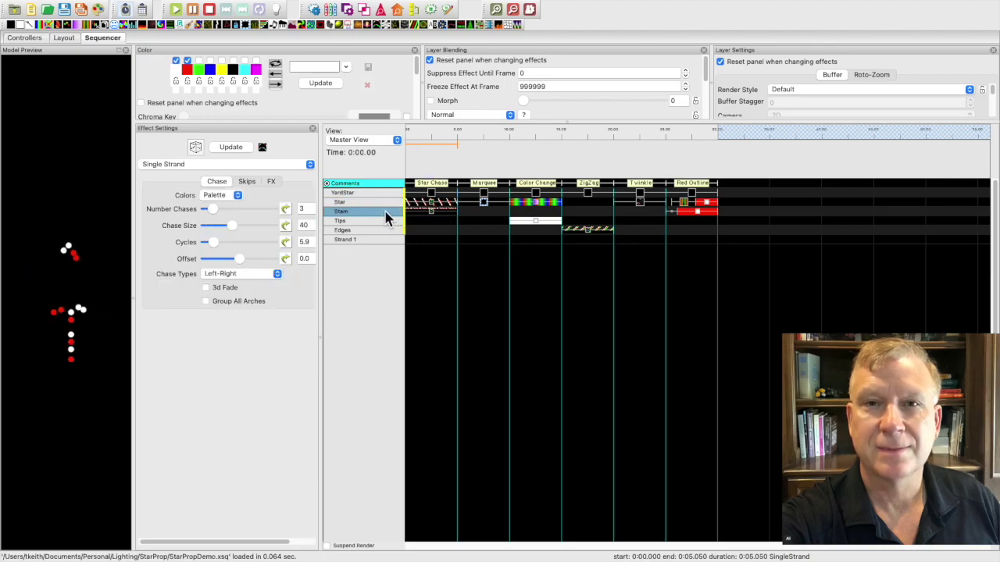
Inspect the Star row's Marquee and Color Wash effects and the Tips row's On effect
{"action": "left_click", "coordinate": [485, 195]}
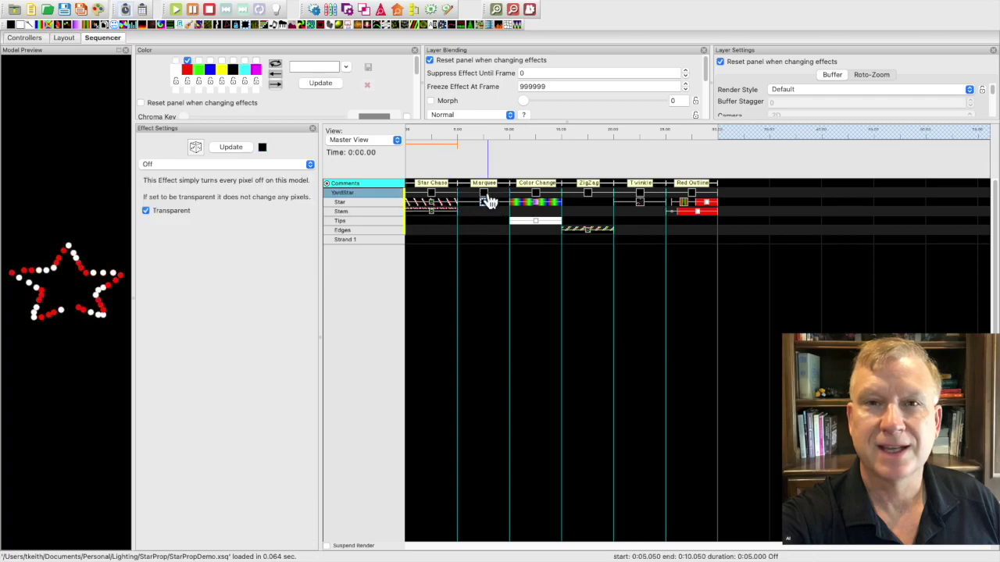
{"action": "left_click", "coordinate": [364, 205]}
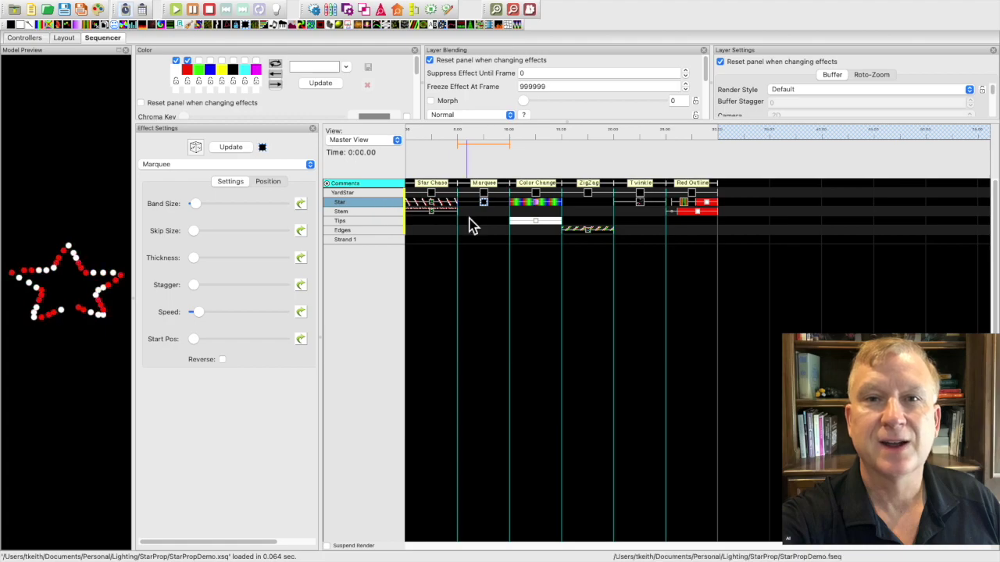
{"action": "left_click", "coordinate": [538, 193]}
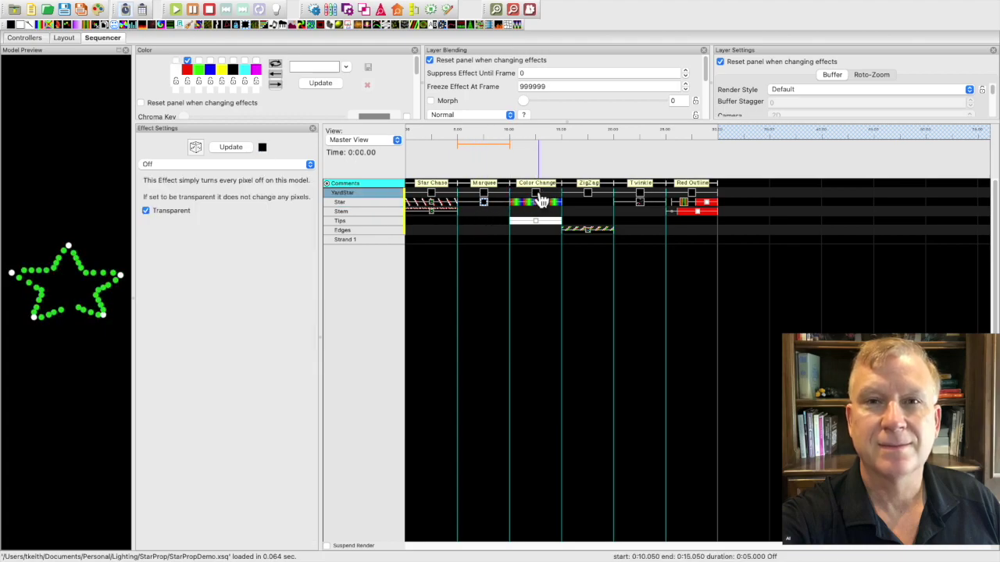
{"action": "left_click", "coordinate": [540, 203]}
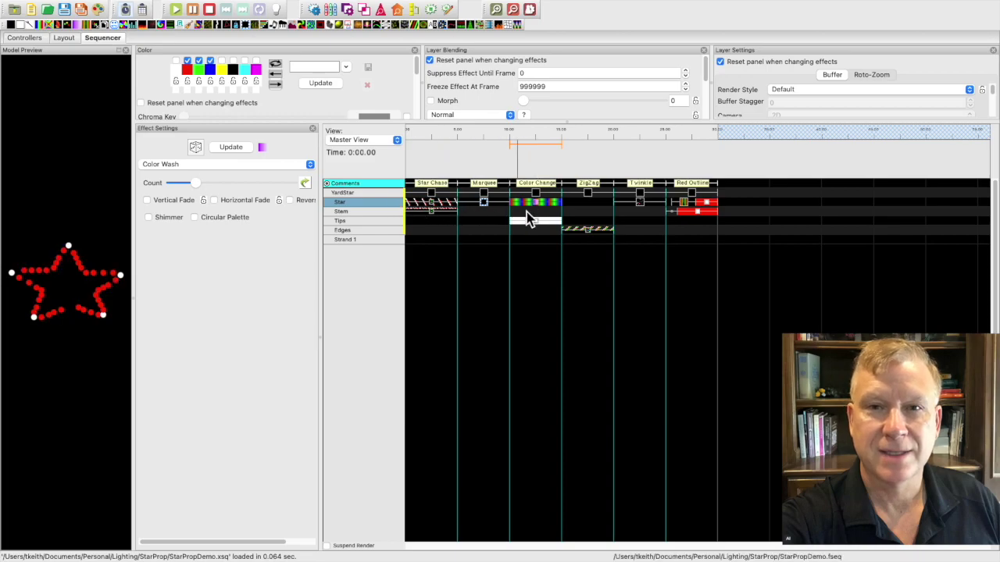
{"action": "left_click", "coordinate": [544, 225]}
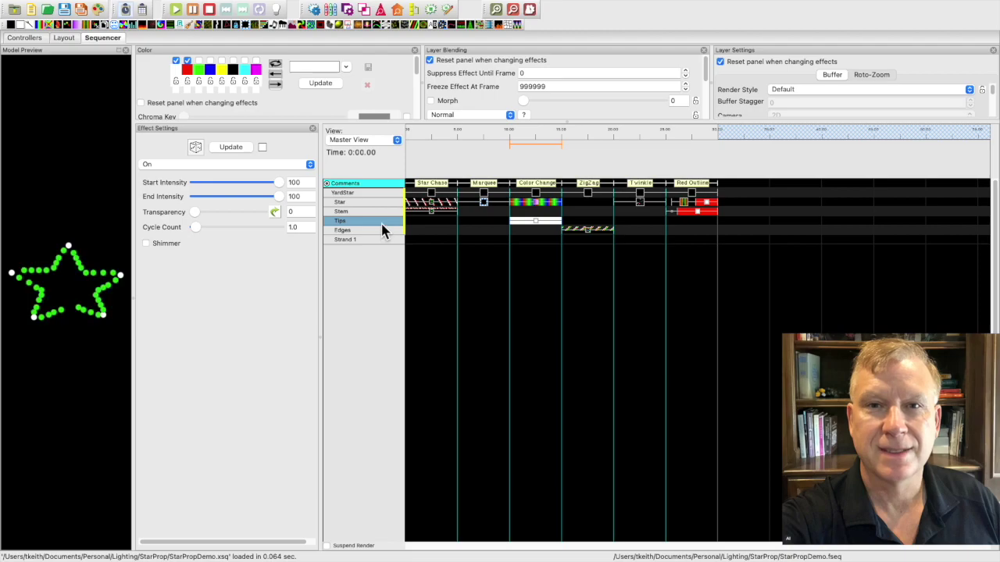
{"action": "left_click", "coordinate": [589, 193]}
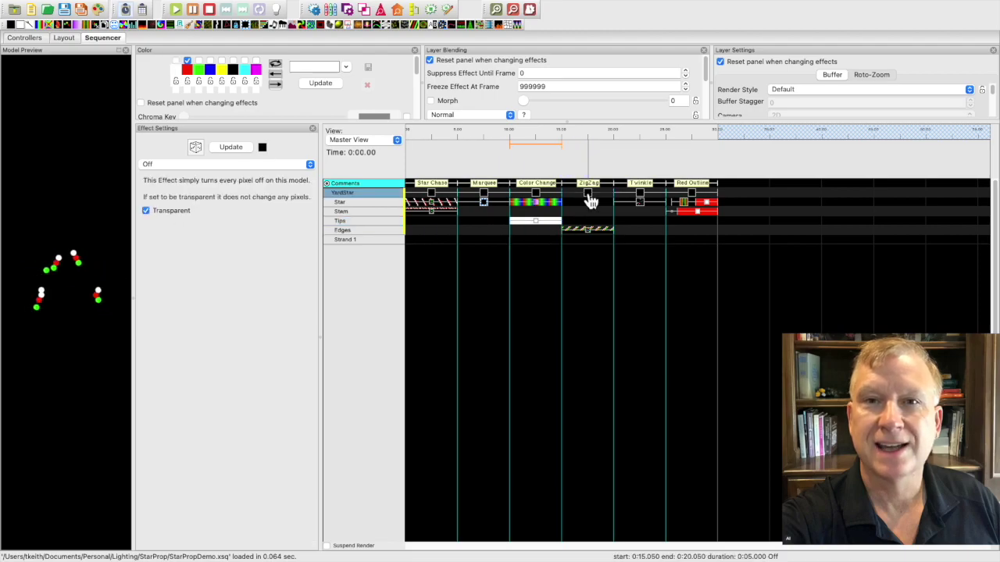
{"action": "left_click", "coordinate": [592, 230]}
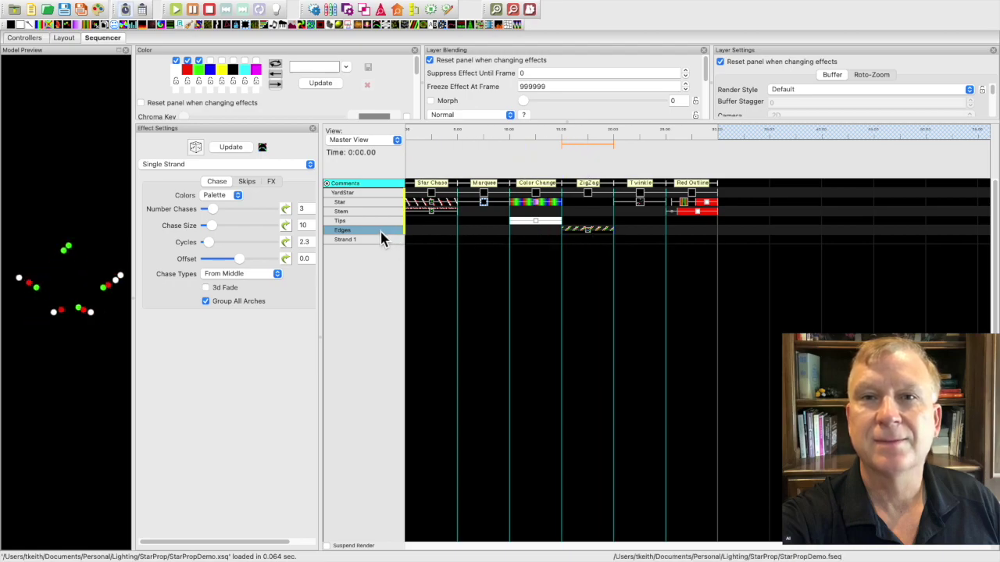
{"action": "left_click", "coordinate": [647, 195]}
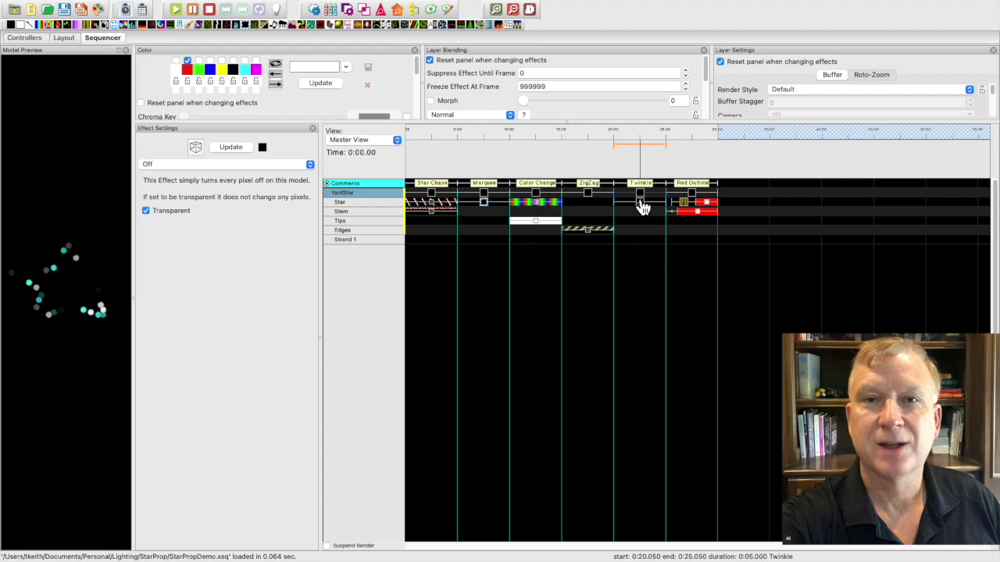
{"action": "left_click", "coordinate": [641, 205]}
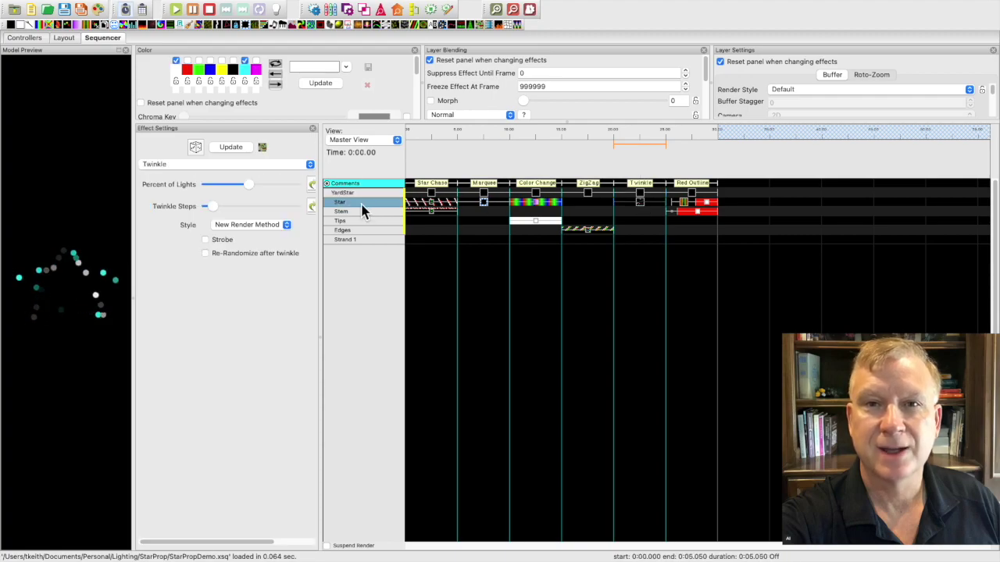
{"action": "left_click", "coordinate": [694, 194]}
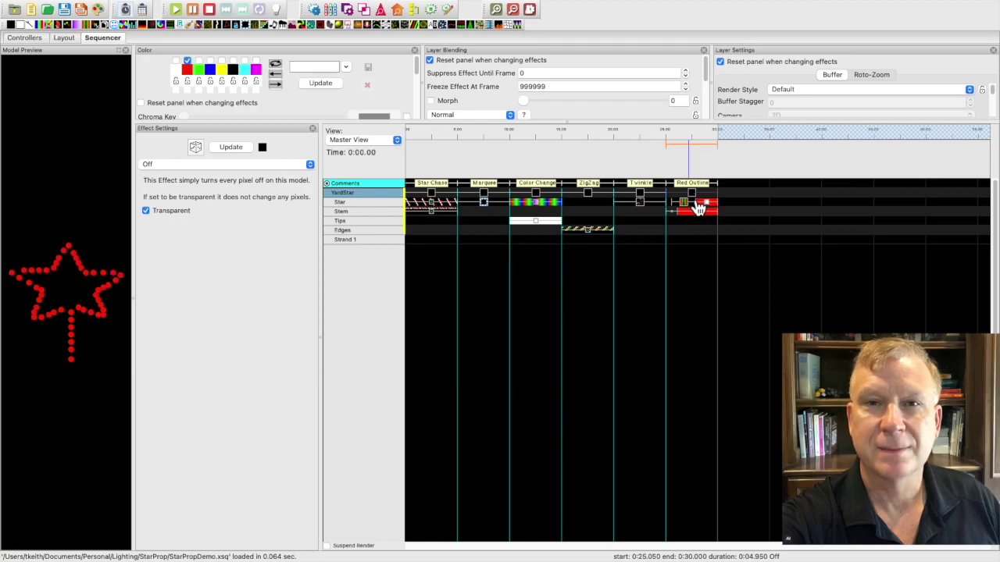
{"action": "left_click", "coordinate": [689, 206]}
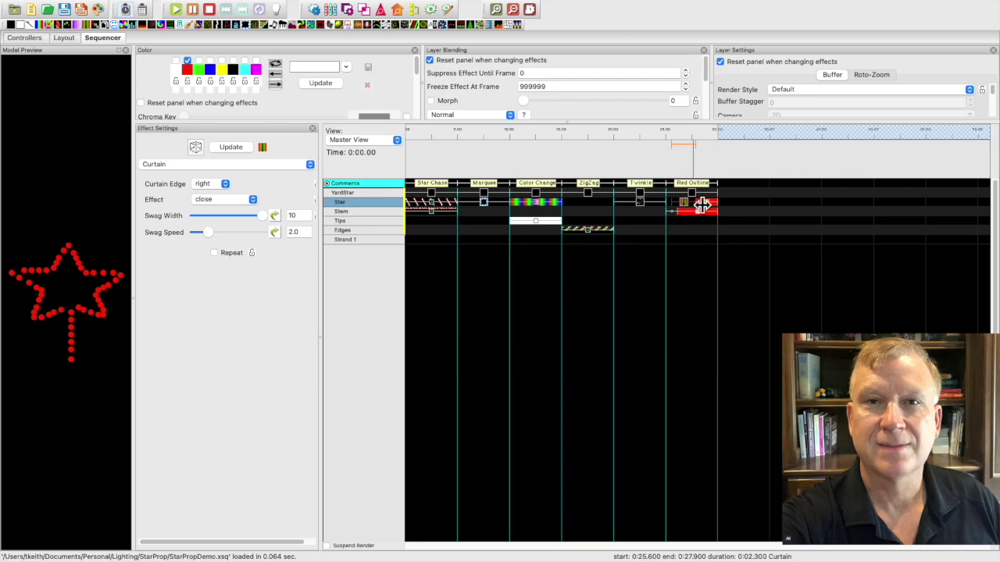
{"action": "left_click", "coordinate": [713, 213]}
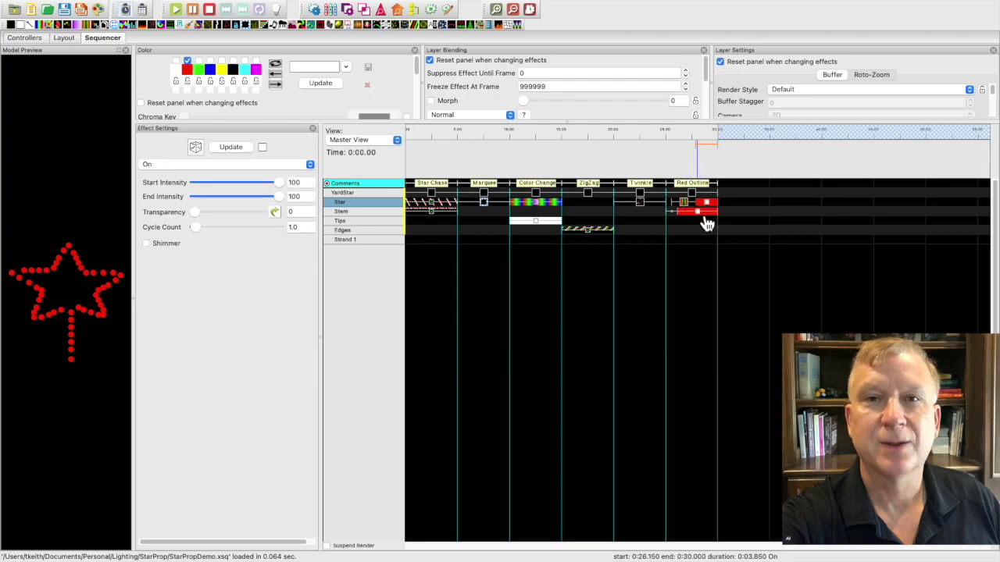
{"action": "left_click", "coordinate": [697, 212]}
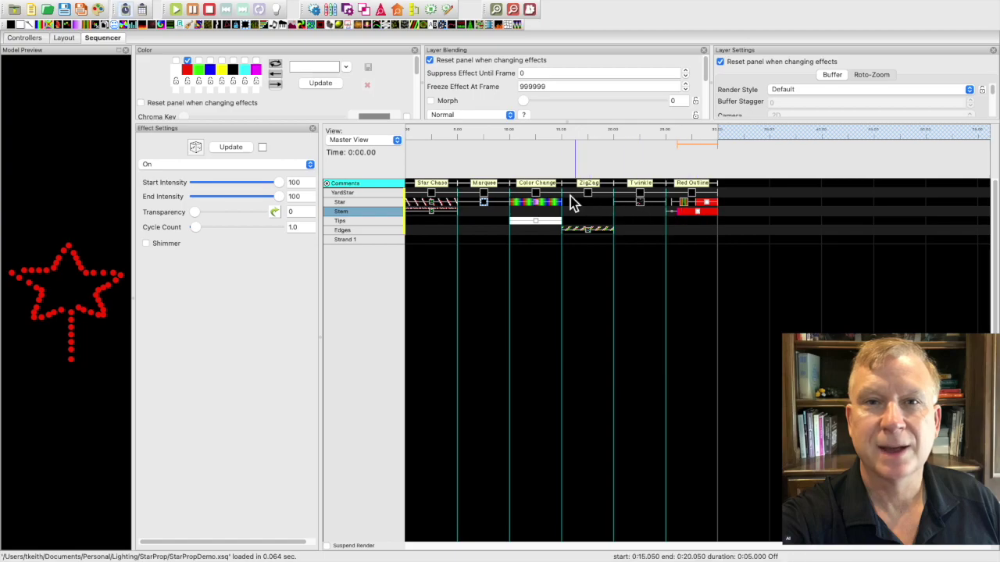
{"action": "left_click", "coordinate": [603, 203]}
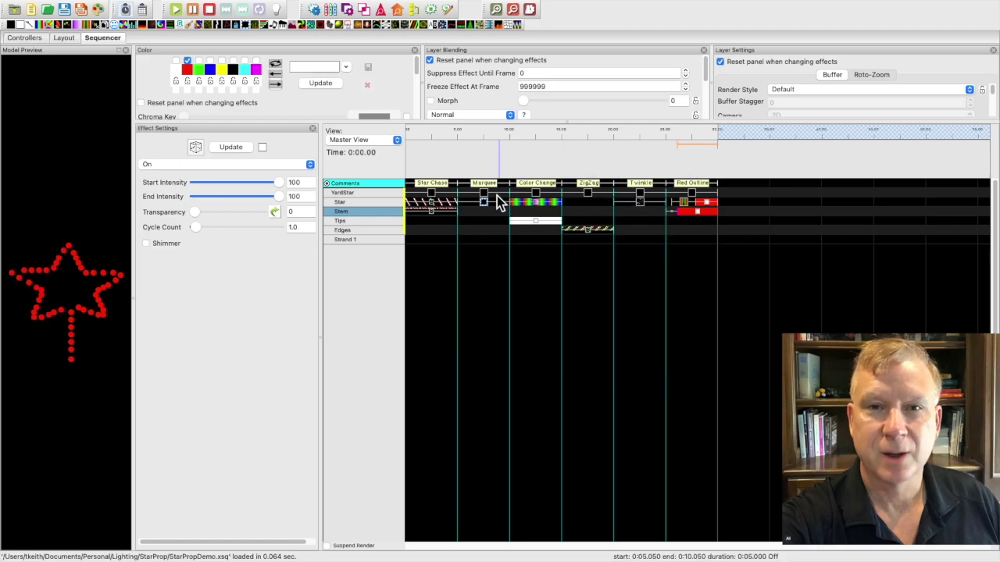
{"action": "left_click", "coordinate": [408, 202]}
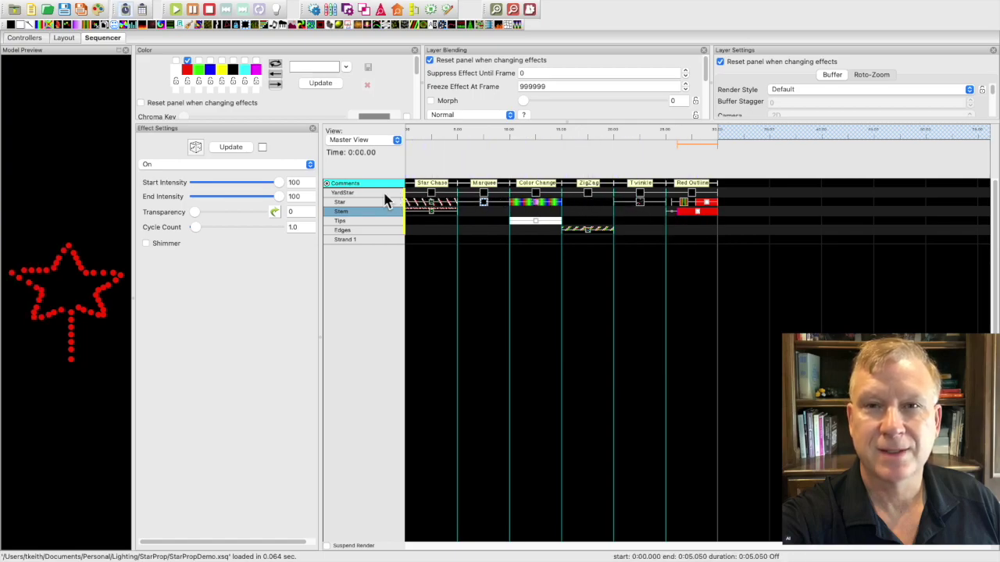
{"action": "left_click", "coordinate": [445, 204]}
{"action": "left_click", "coordinate": [439, 203]}
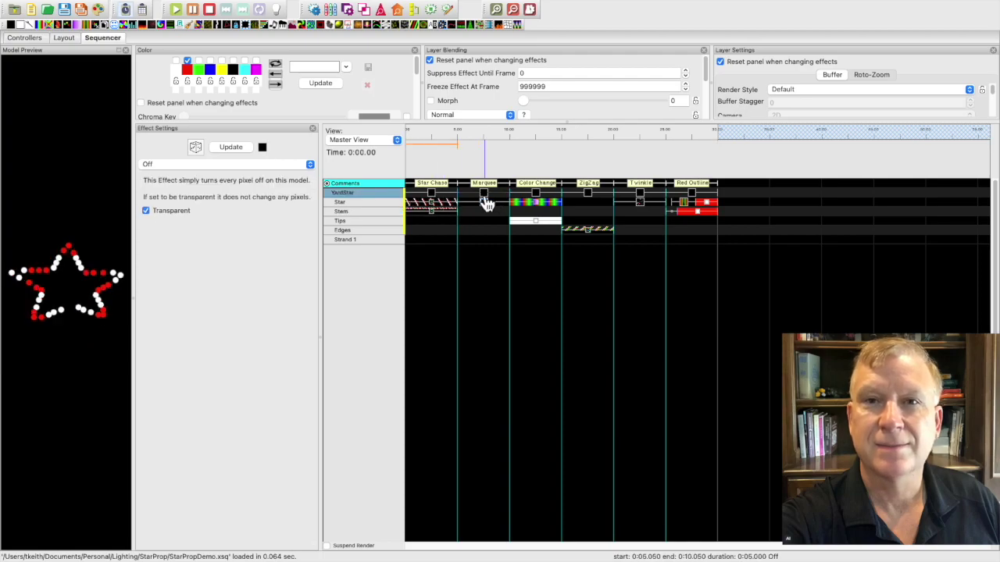
{"action": "left_click", "coordinate": [545, 187]}
{"action": "left_click", "coordinate": [549, 203]}
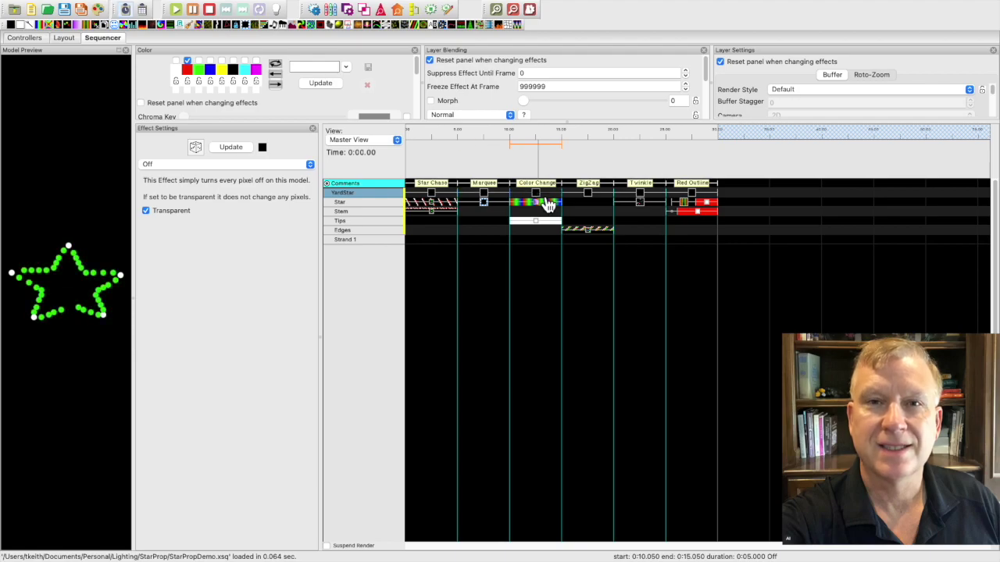
{"action": "left_click", "coordinate": [595, 193]}
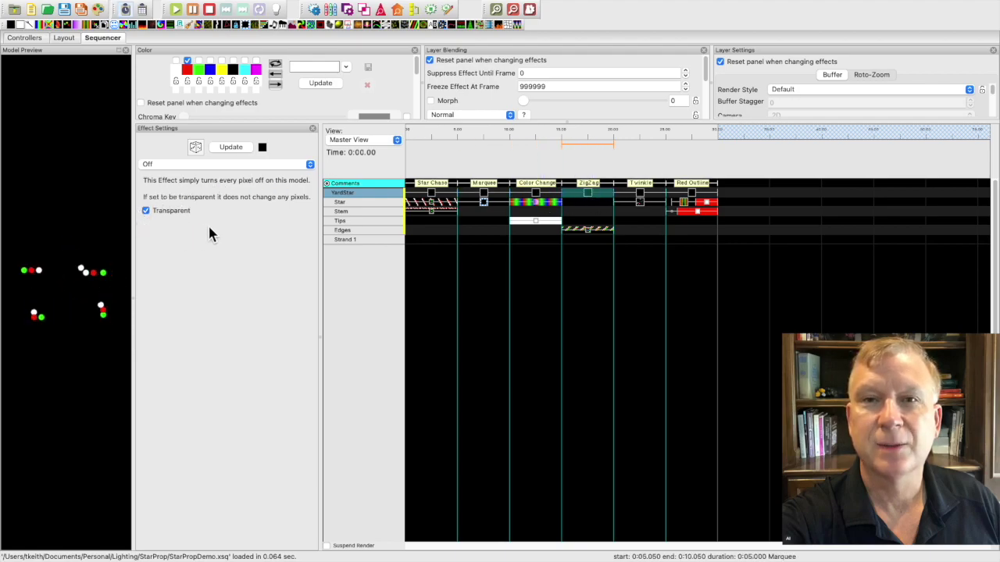
{"action": "left_click", "coordinate": [645, 202]}
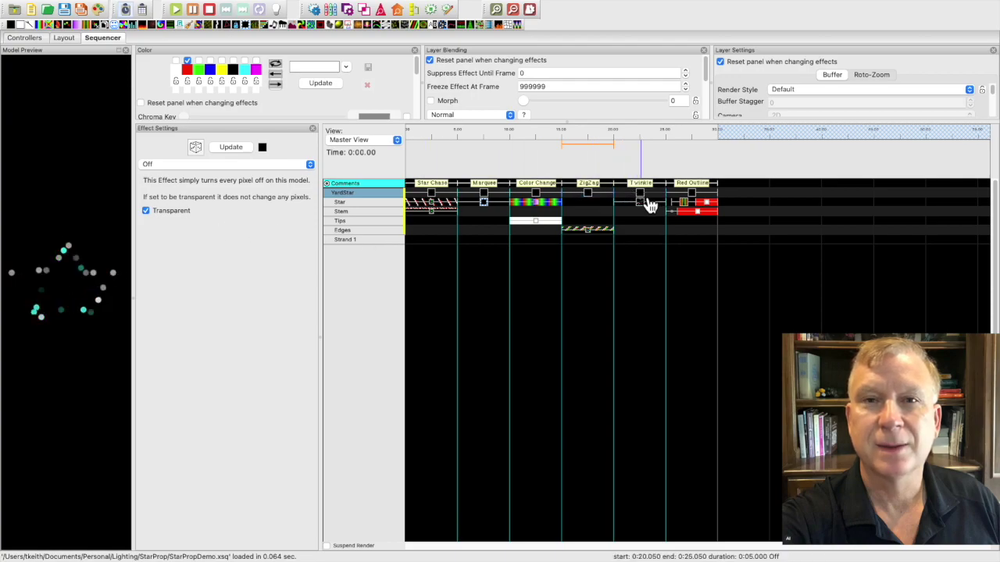
{"action": "left_click", "coordinate": [701, 205]}
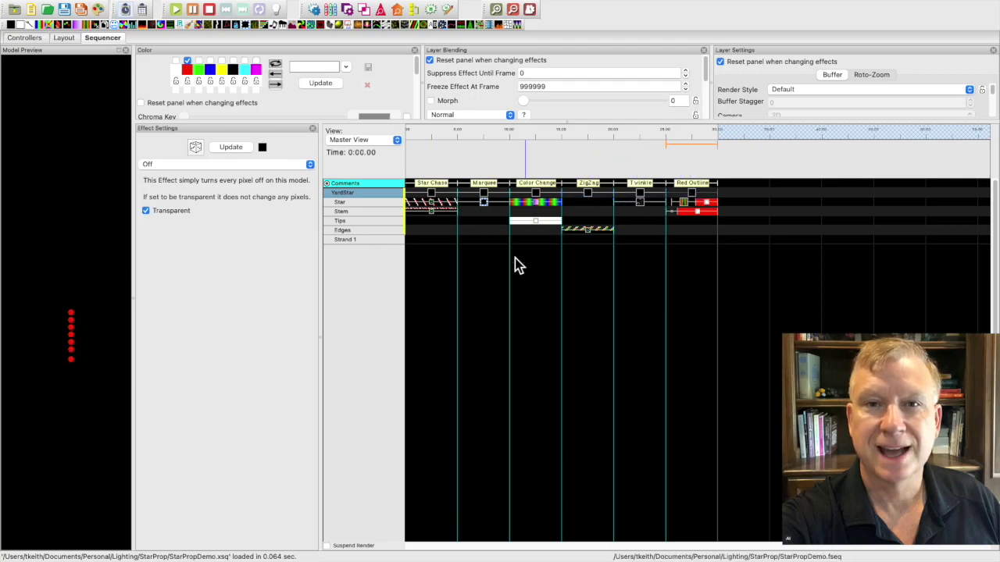